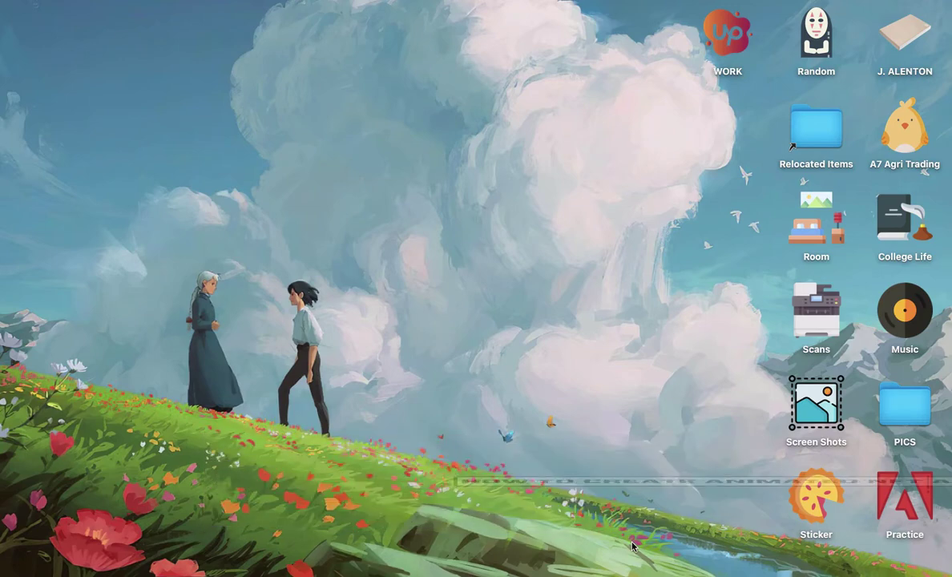
Bring Canva forward, browse the Create a design list, then switch to the 'Untitled design - 5 × 5in' tab
mouse_move(947, 513)
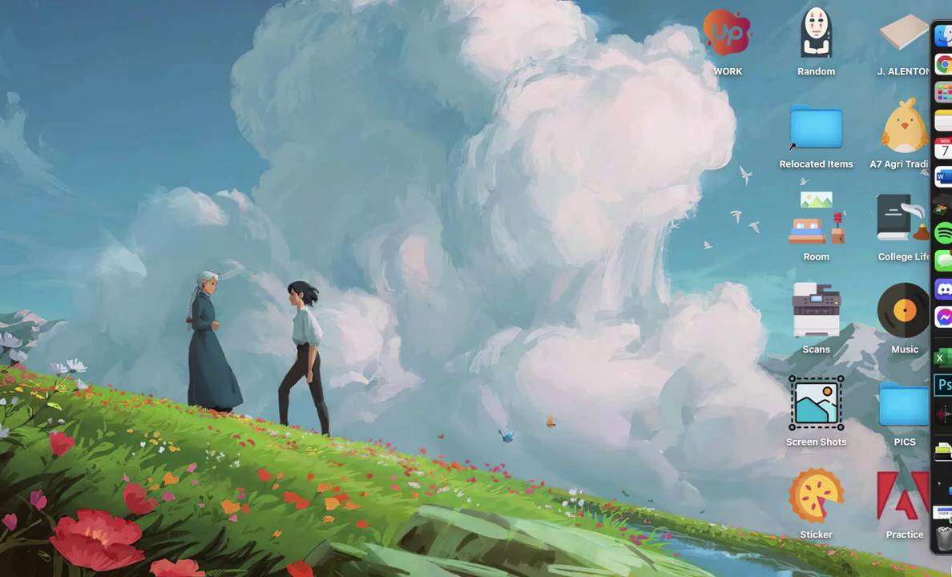
click(935, 523)
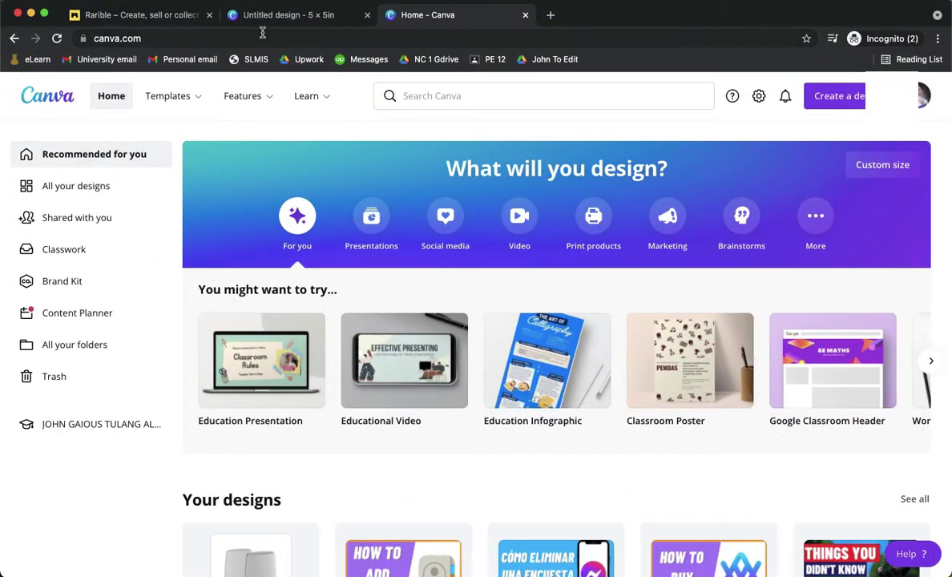
click(262, 32)
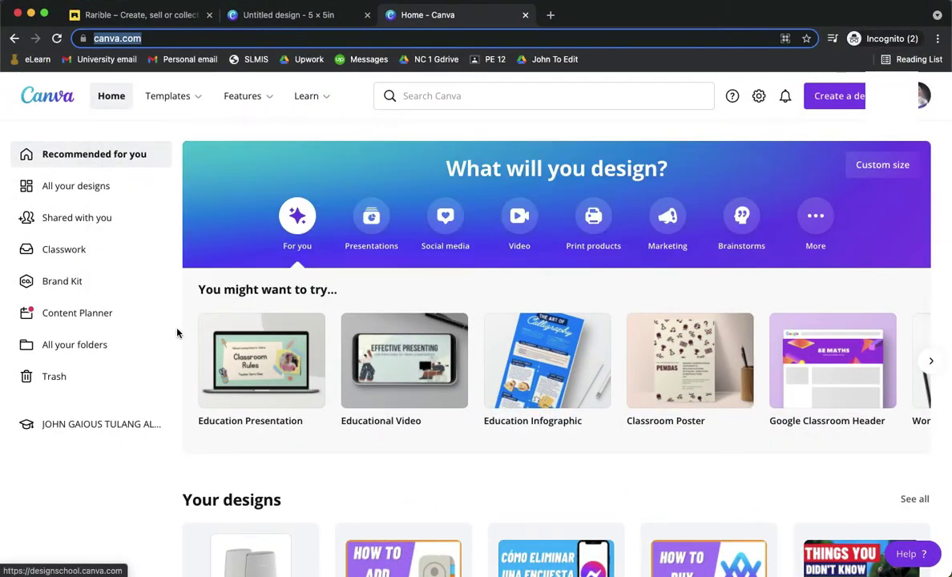
click(241, 481)
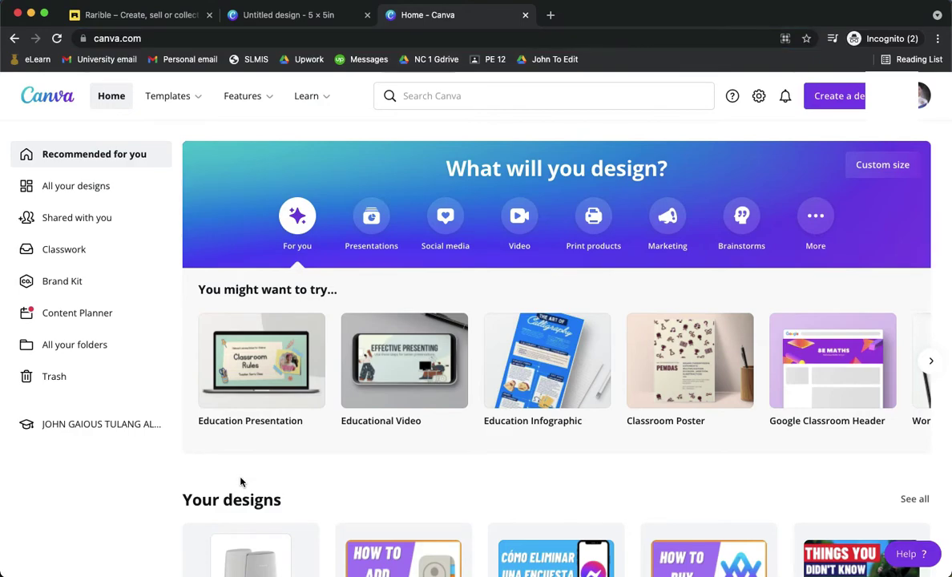
click(830, 106)
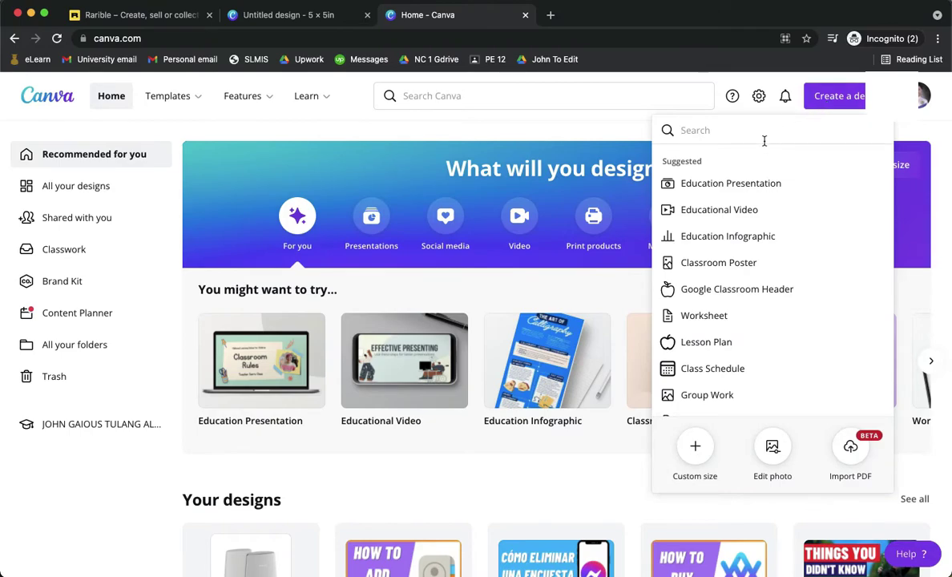
scroll(757, 316, down, 5)
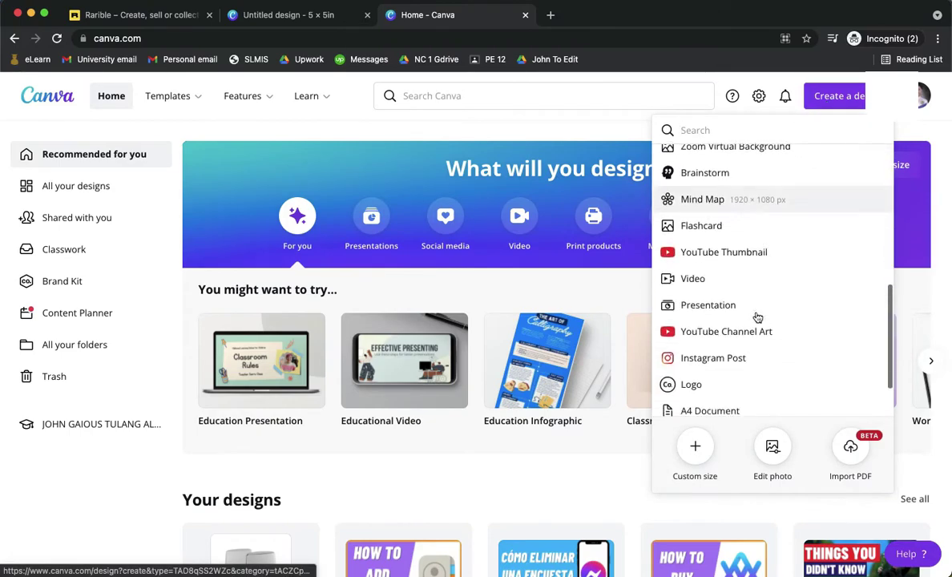
scroll(749, 362, up, 5)
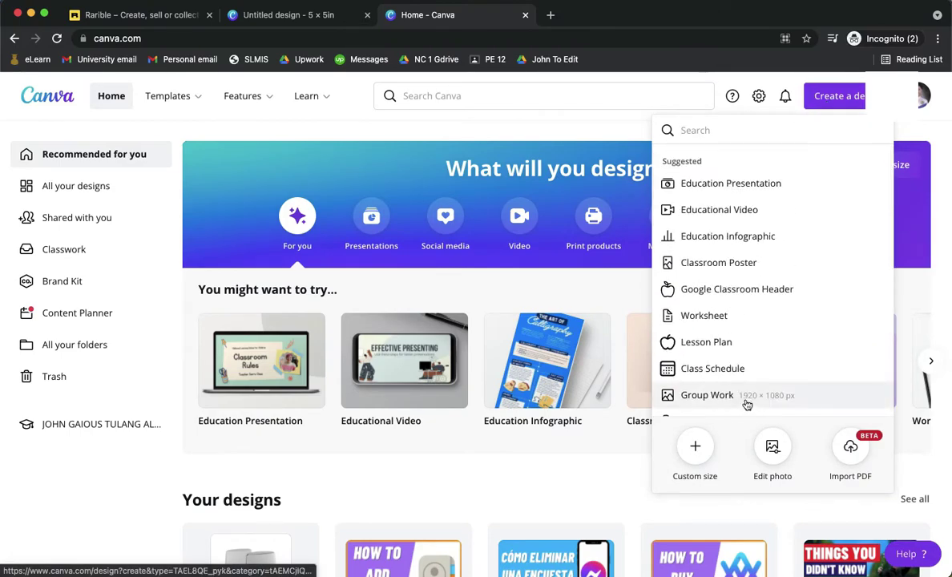
click(280, 15)
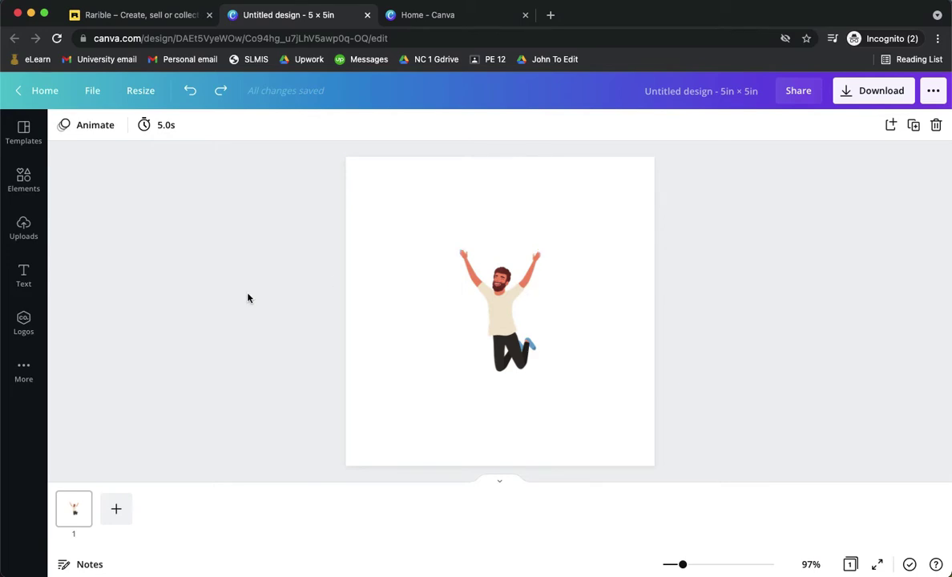
click(513, 277)
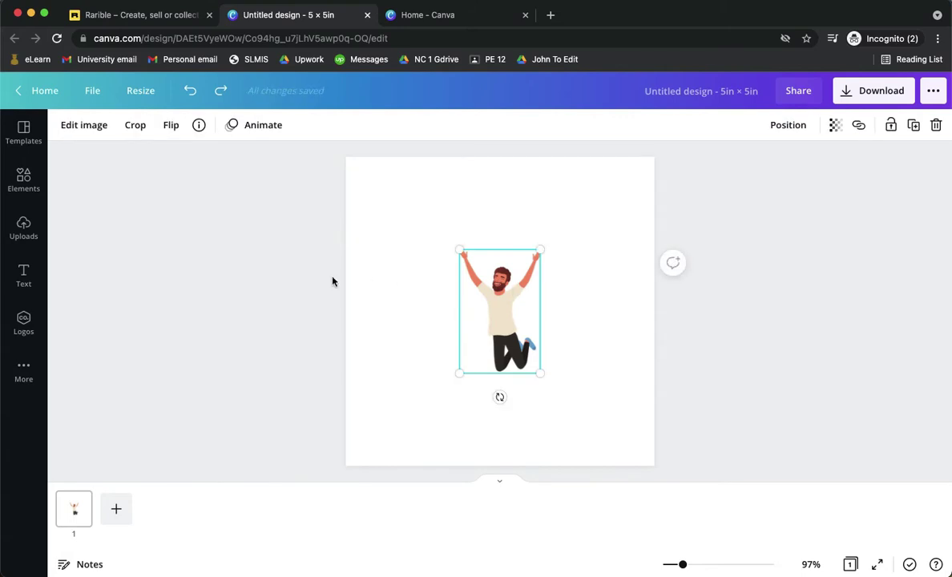
click(222, 340)
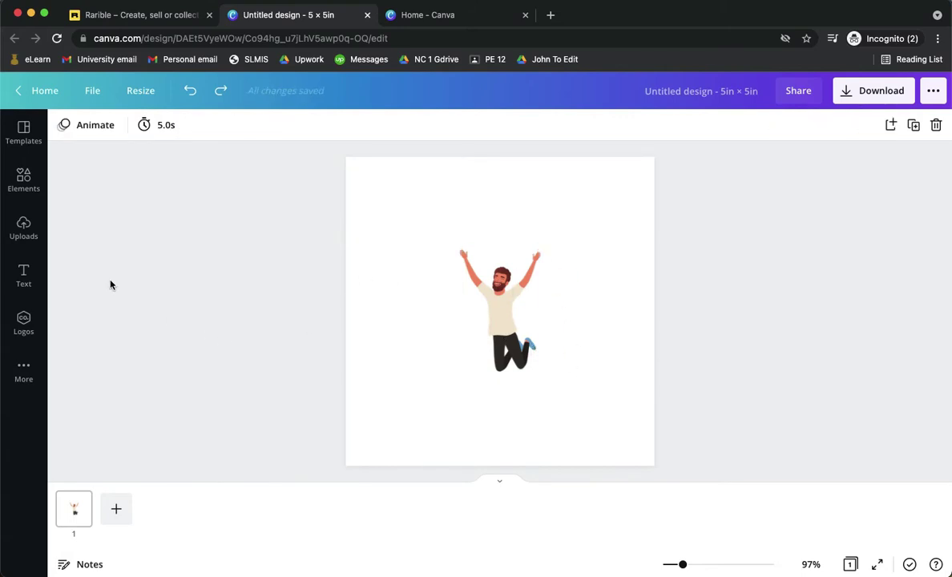
click(30, 186)
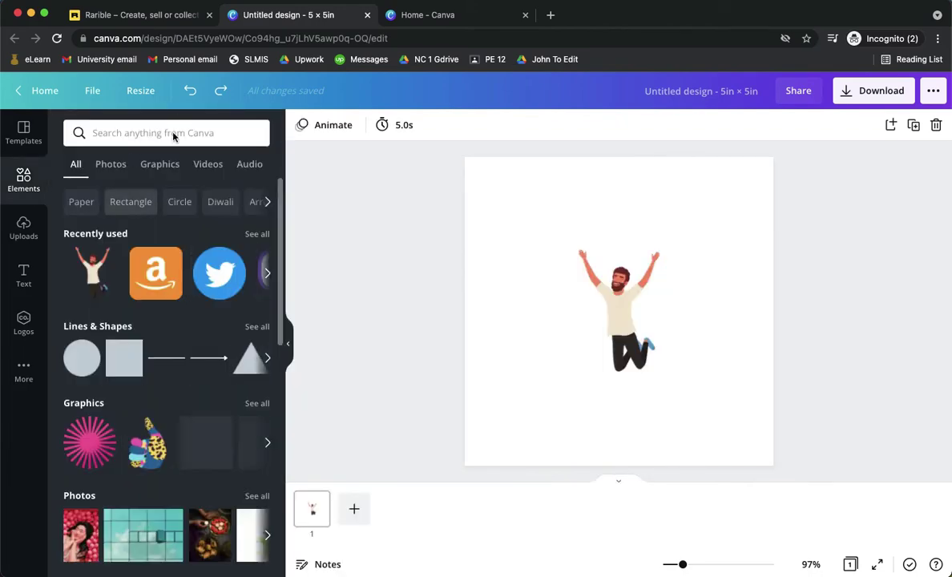
click(173, 134)
text(ju)
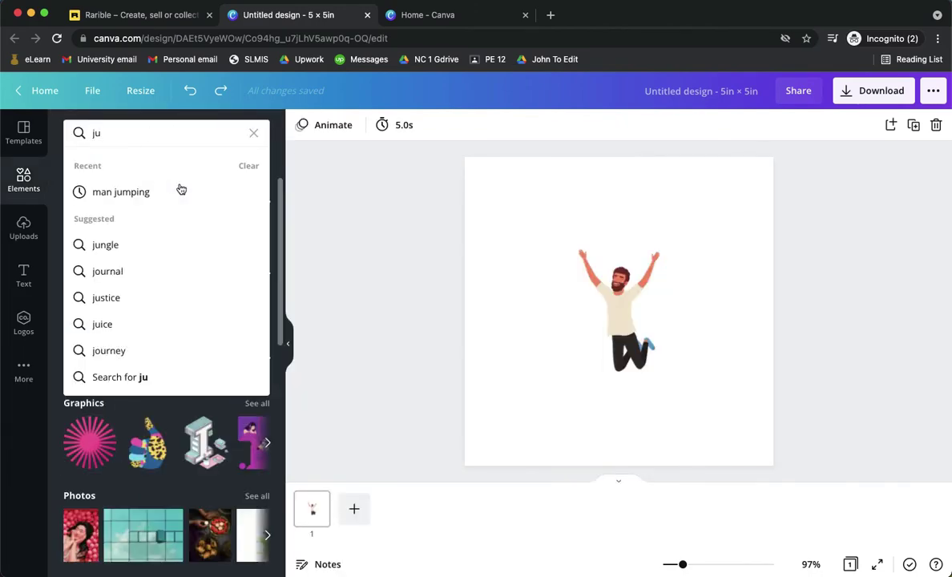
click(179, 189)
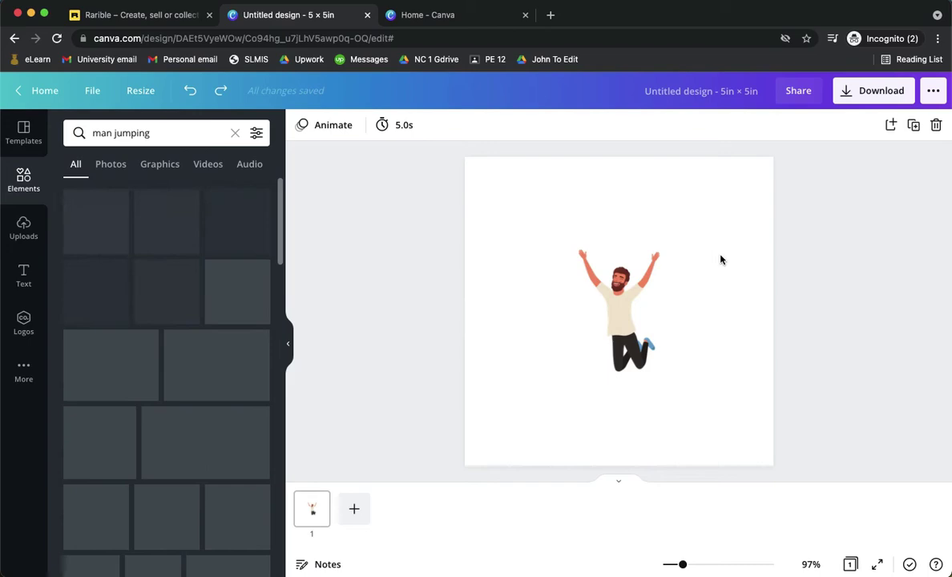
click(291, 335)
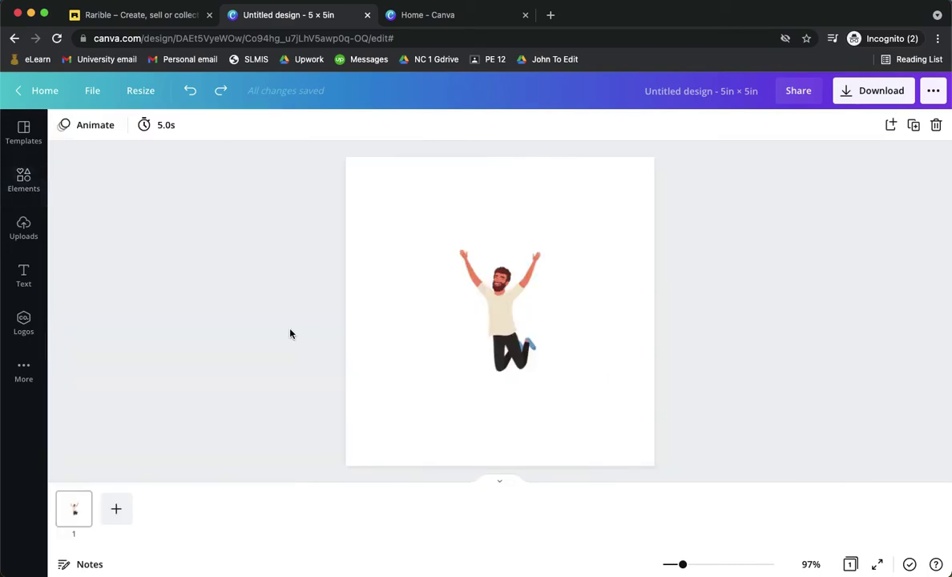
click(461, 316)
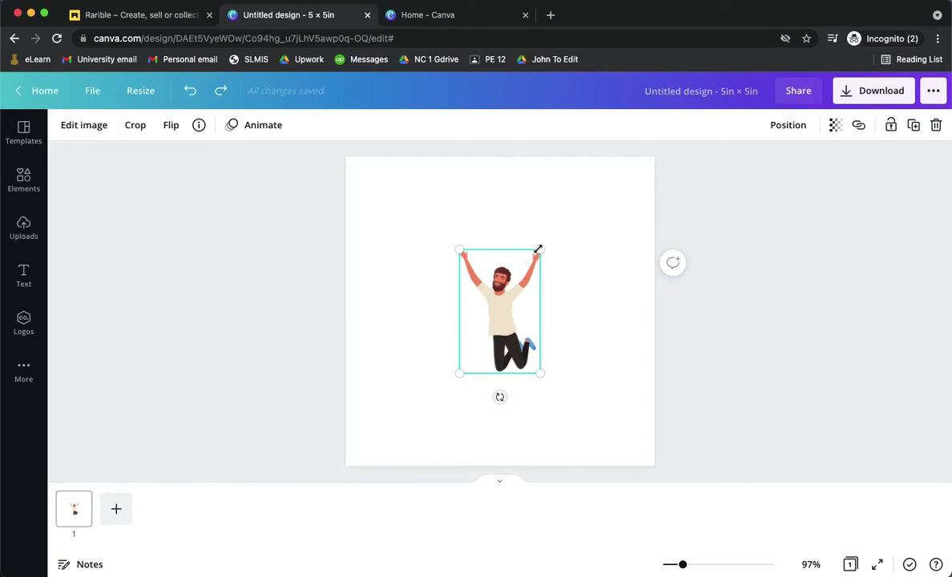
click(234, 308)
click(501, 312)
Add a second page and copy the jumping-man illustration from page 1
click(190, 424)
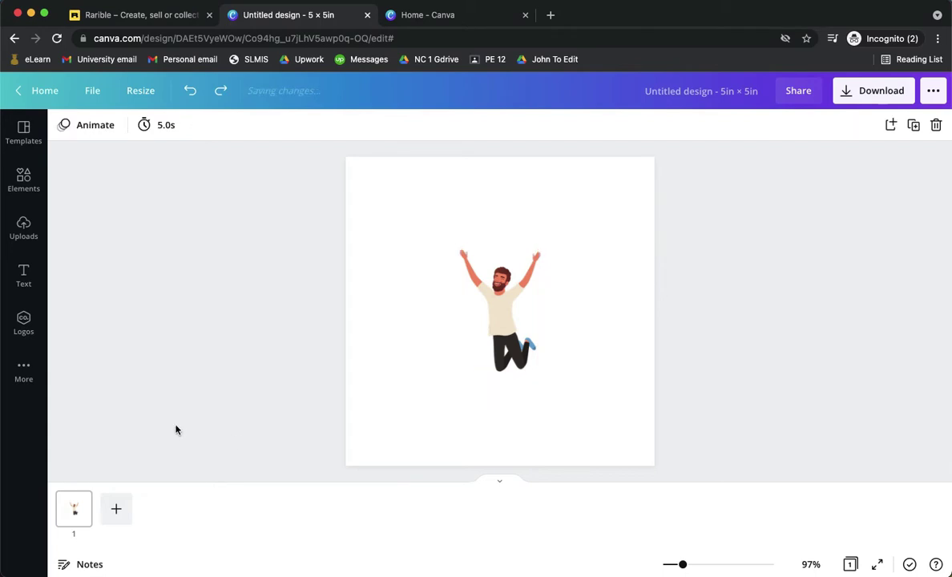
click(124, 514)
click(71, 509)
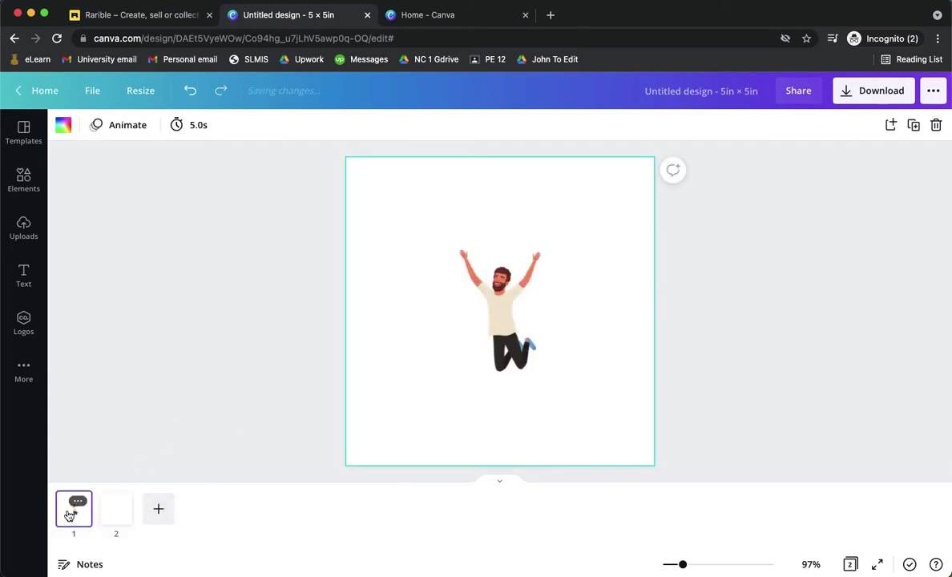
click(472, 348)
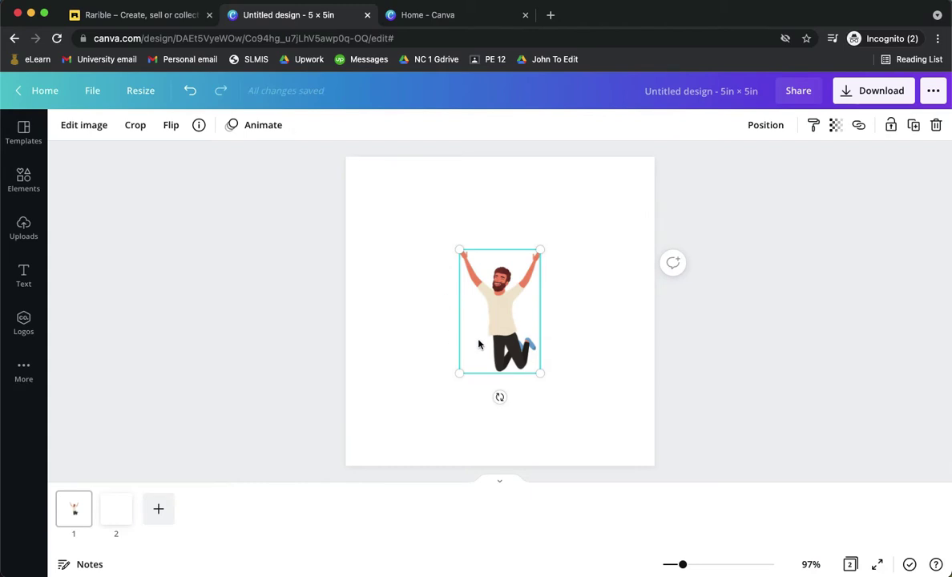
right_click(506, 306)
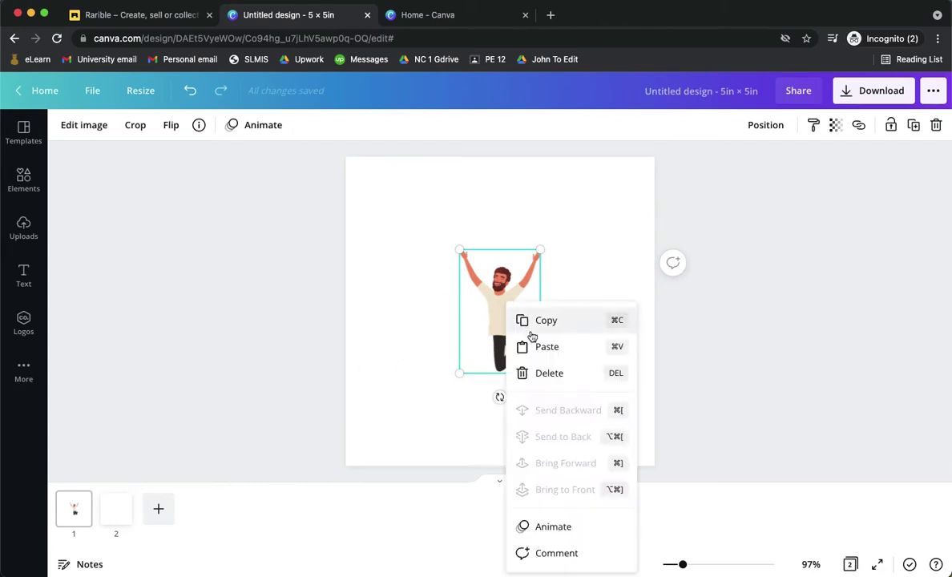
click(550, 324)
Paste the jumping man onto page 2, allowing clipboard access, and enlarge it to about 1.6 × 2.5in
click(113, 472)
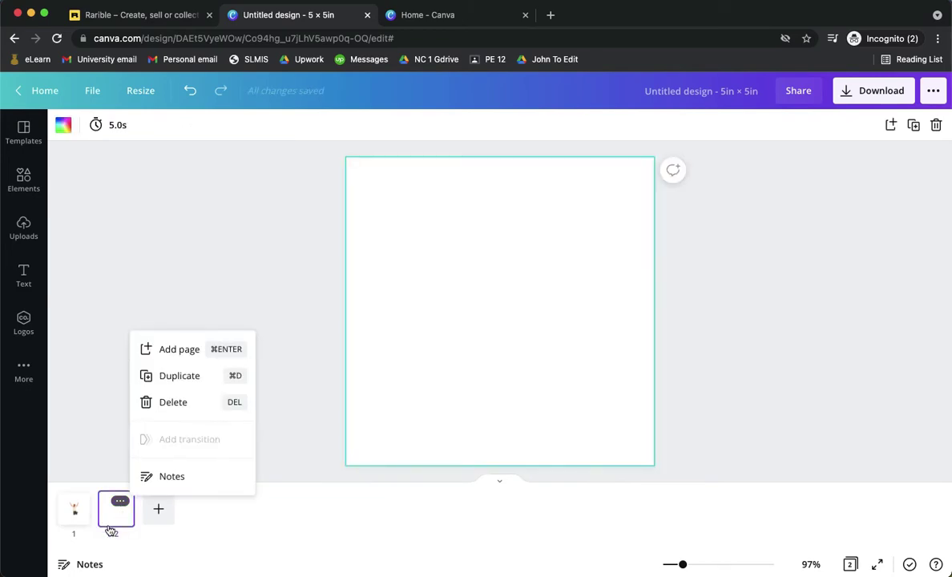
click(84, 423)
click(519, 276)
right_click(529, 283)
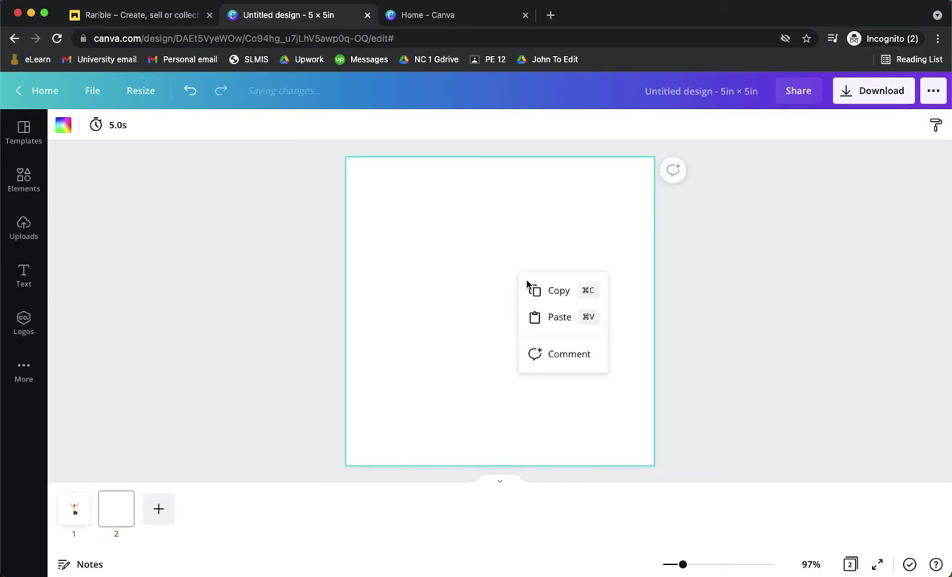
click(551, 320)
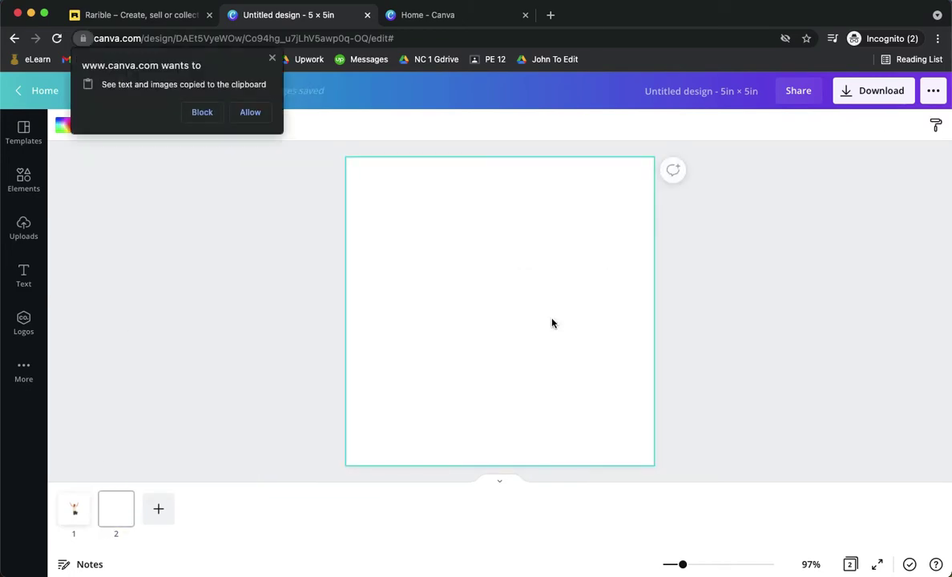
click(250, 112)
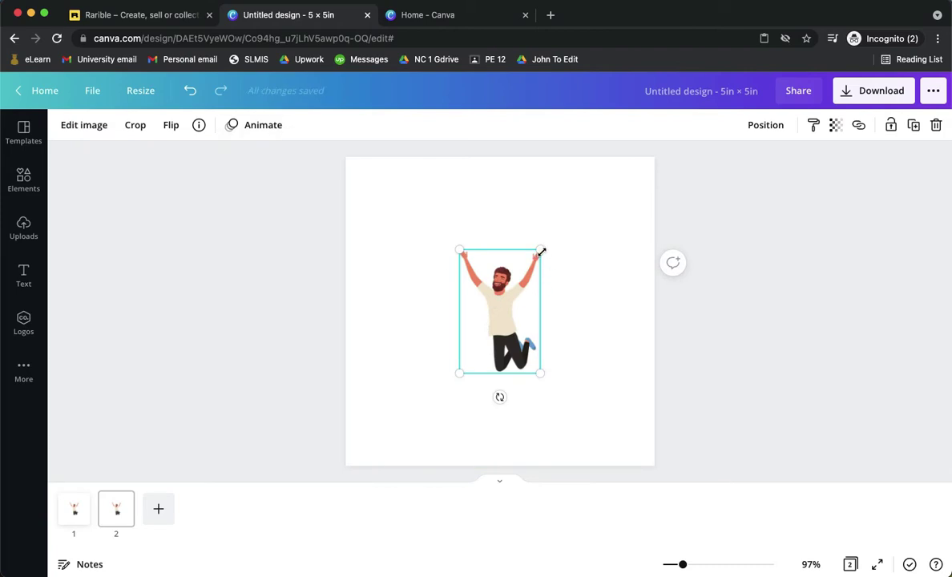
drag(541, 250, 555, 239)
click(216, 339)
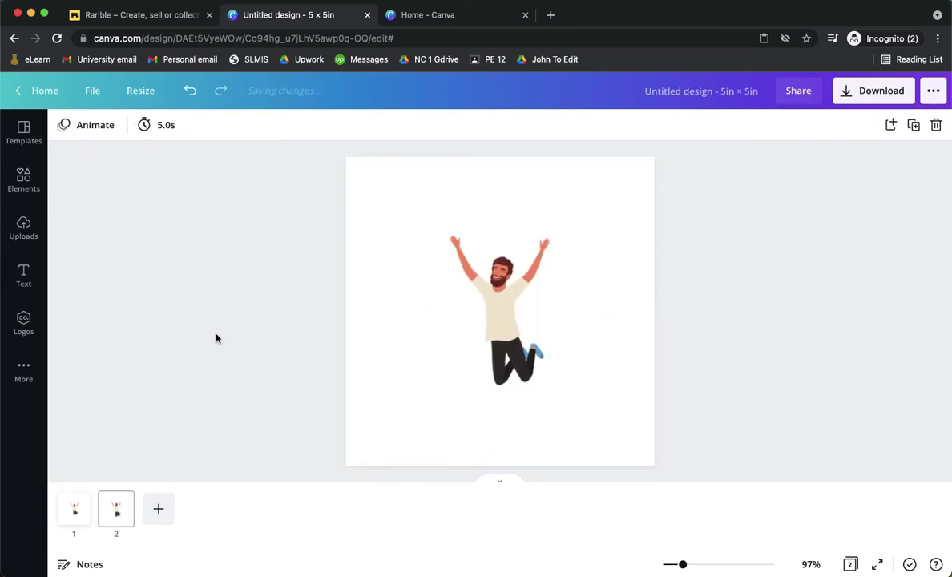
Add pages 3 and 4, each with a pasted jumping man enlarged progressively more
click(159, 512)
key(super+v)
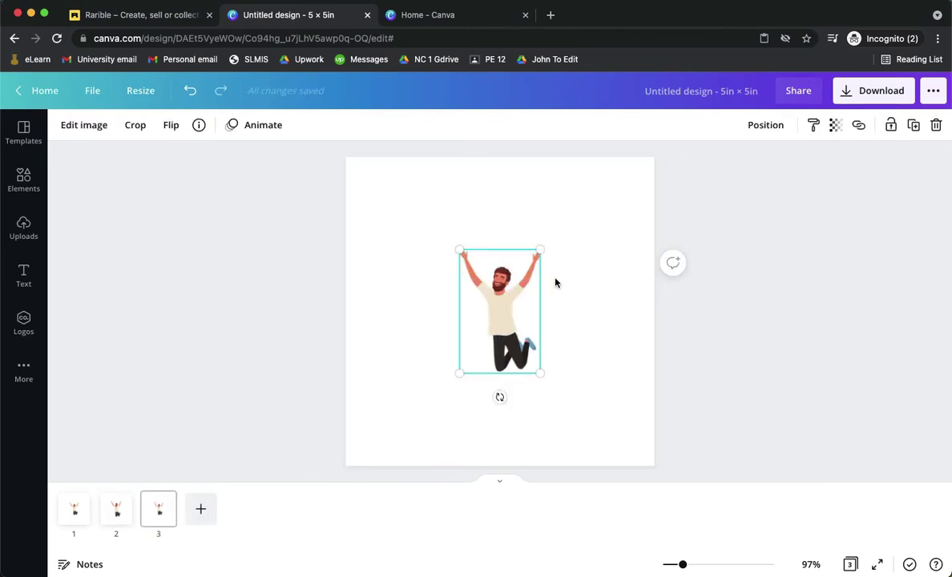
drag(539, 249, 567, 225)
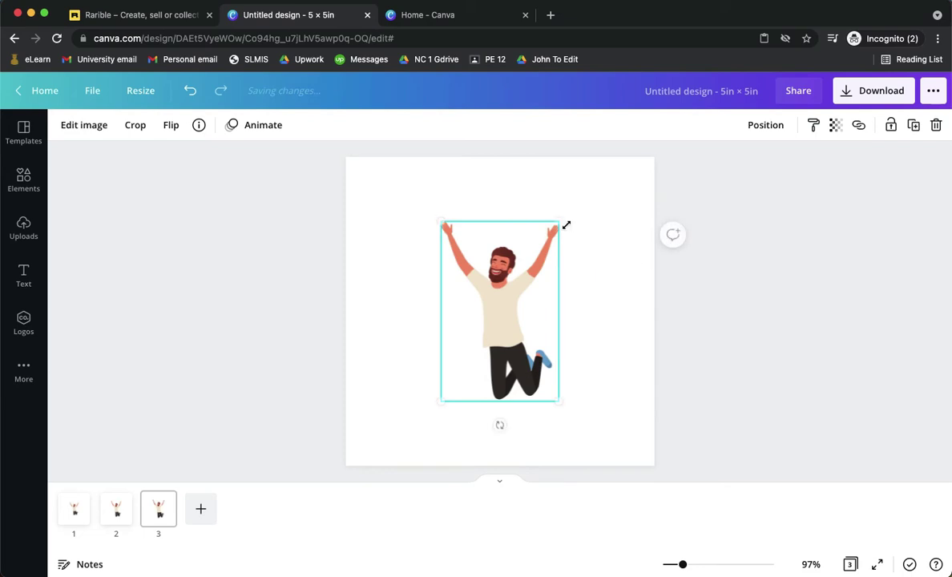
click(249, 417)
click(200, 508)
key(super+v)
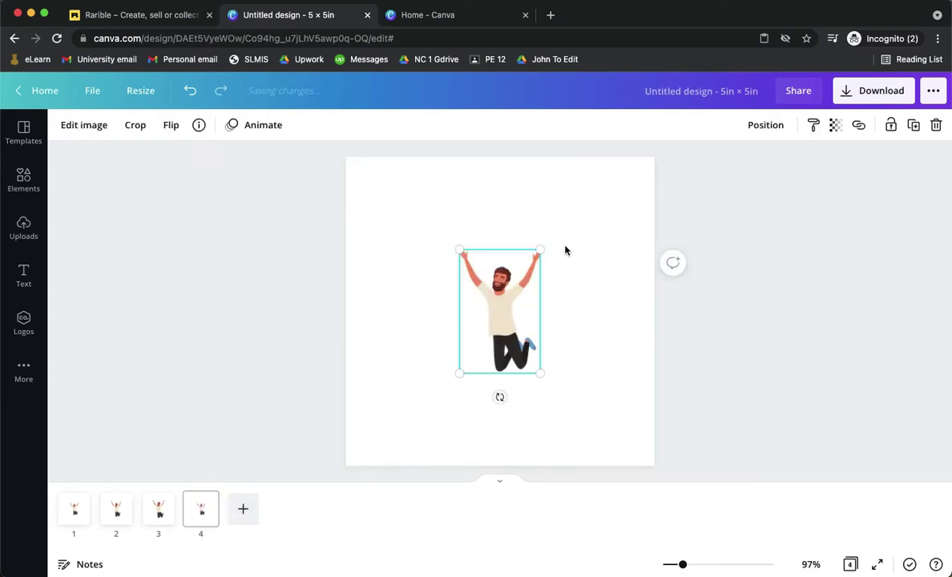
drag(541, 249, 584, 213)
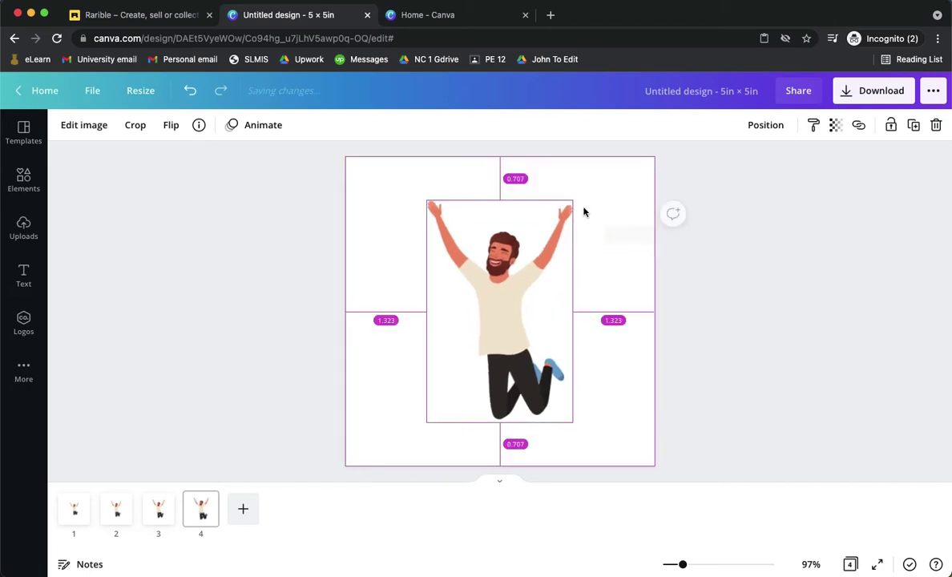
click(268, 340)
Add page 5 and paste a jumping man enlarged to about 2.8 × 4.3in
click(244, 510)
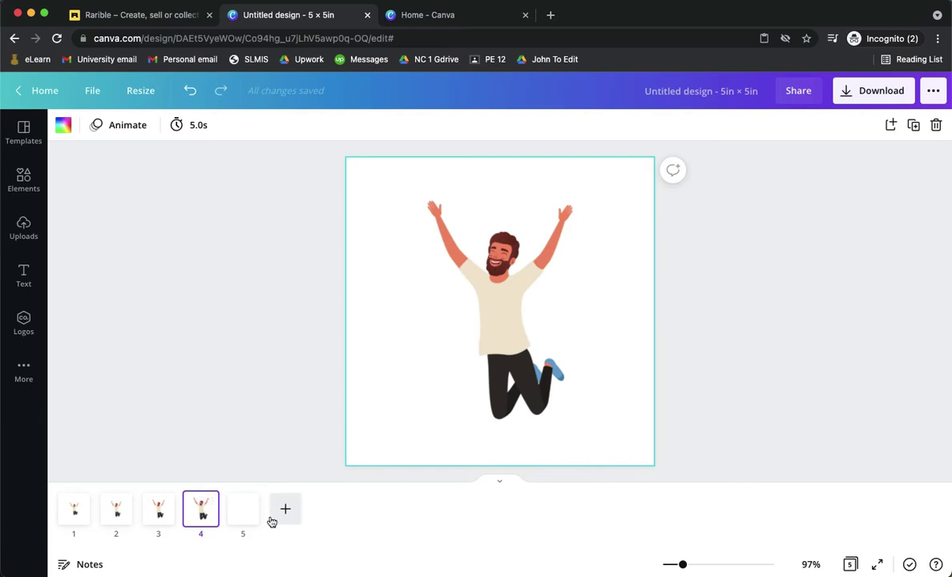
click(243, 502)
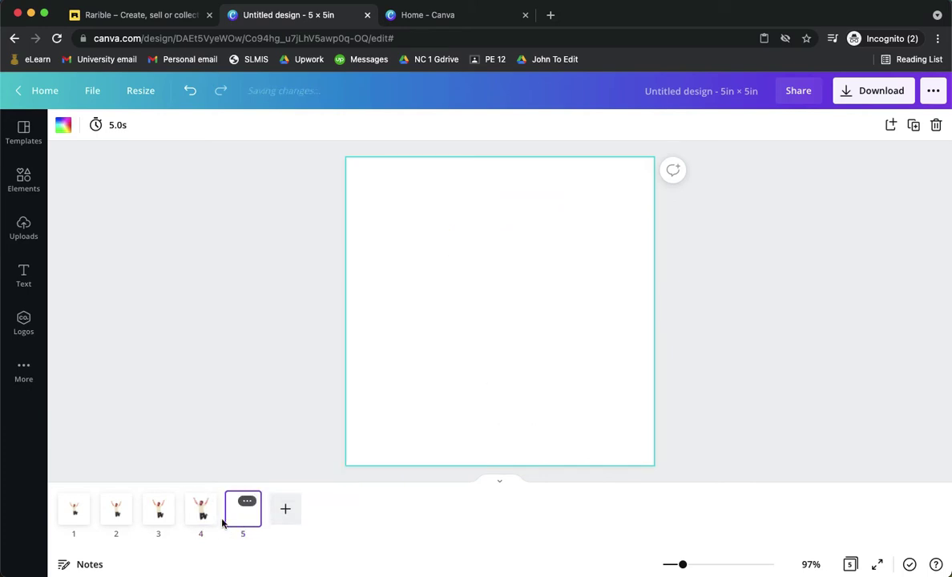
key(ctrl+v)
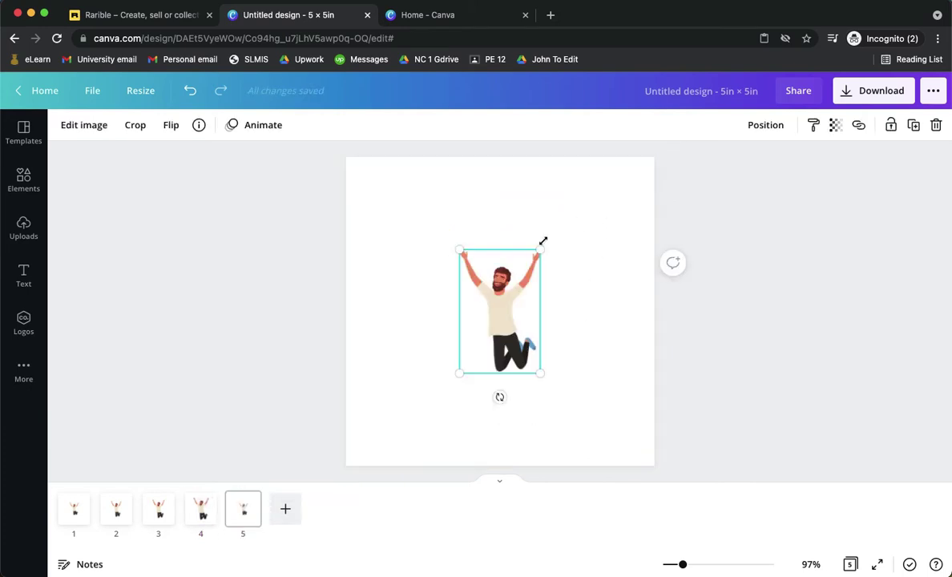
drag(541, 250, 606, 190)
click(211, 299)
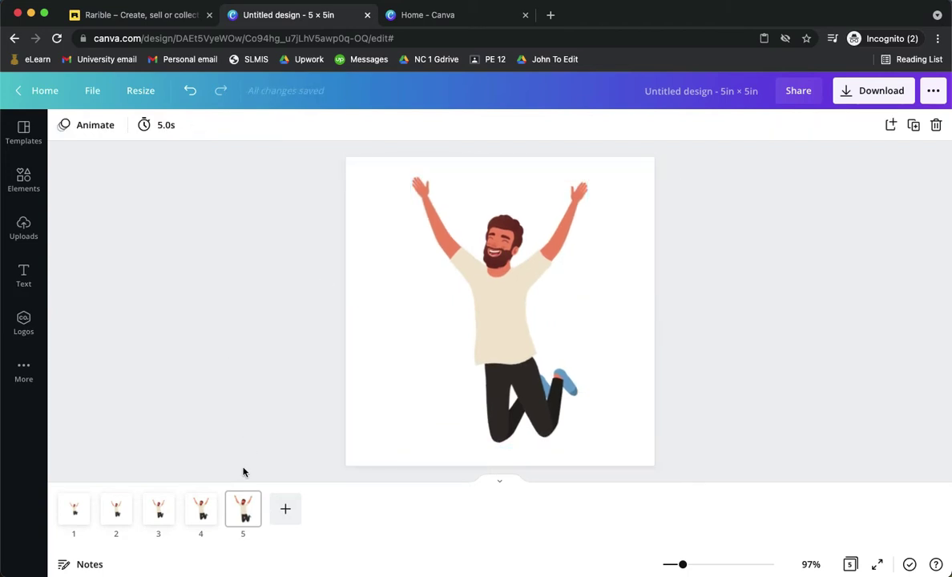
click(245, 513)
click(215, 423)
Duplicate pages 1–4 and move the four copies after page 5
click(202, 519)
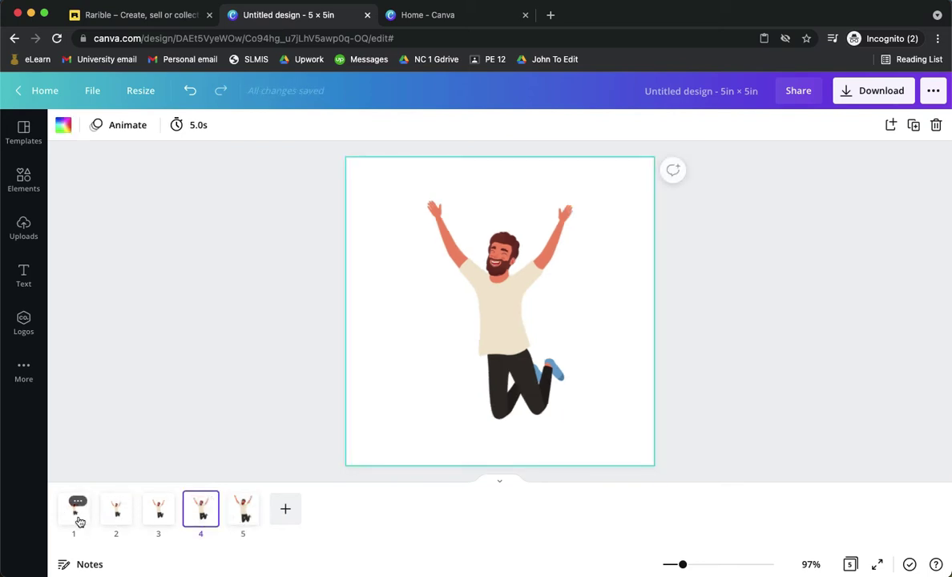
shift+click(79, 522)
right_click(76, 517)
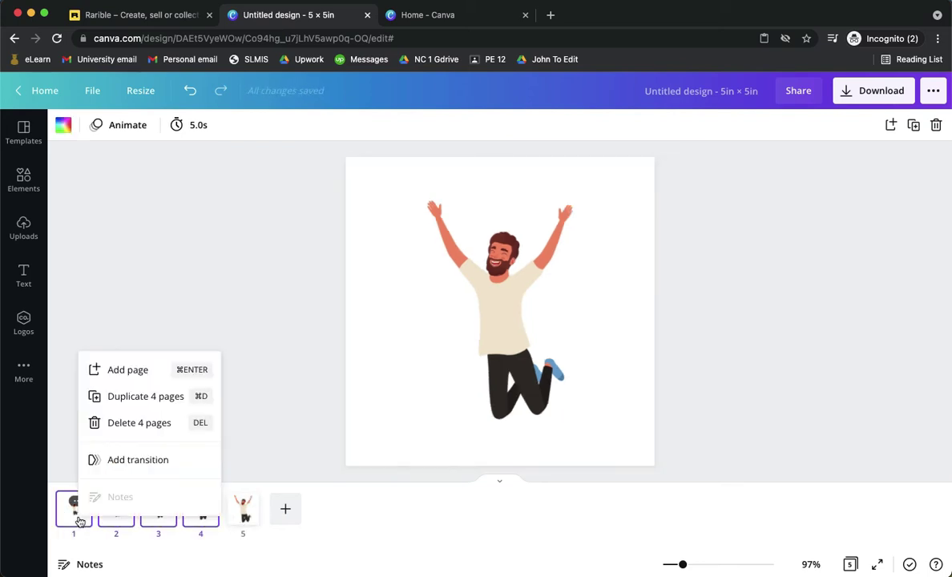
click(161, 396)
drag(242, 512, 285, 514)
click(283, 445)
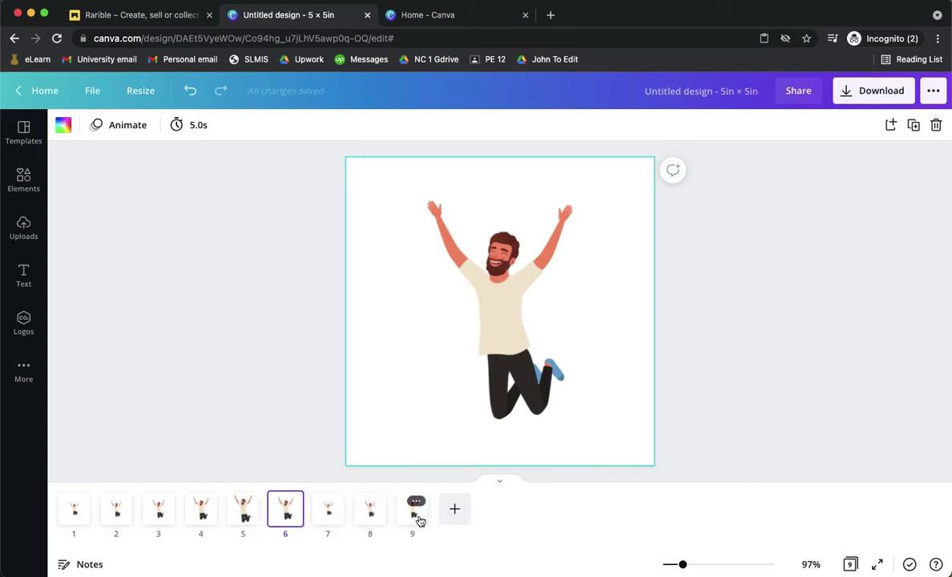
Reorder pages 6–9 so the man shrinks back down, then select all nine pages
drag(420, 521, 328, 513)
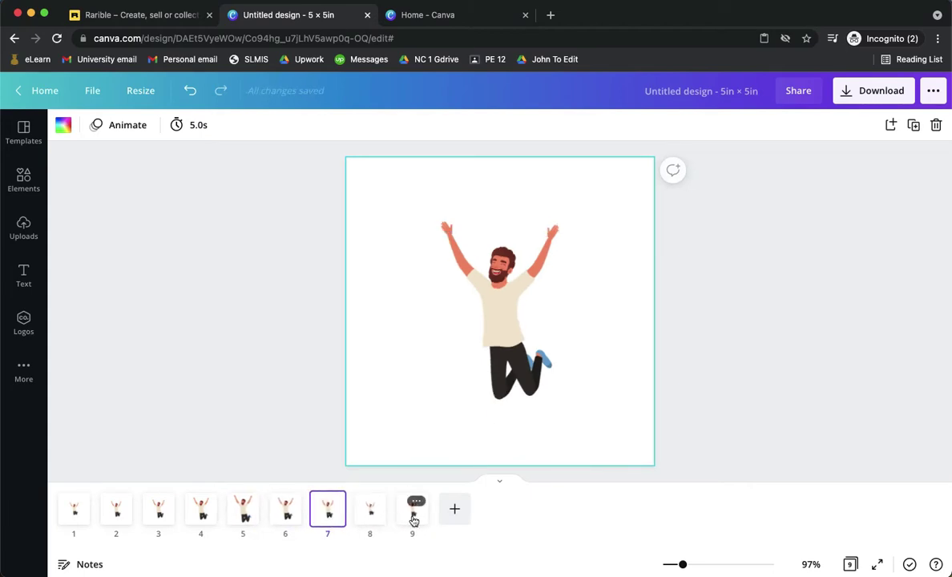
drag(414, 521, 370, 513)
click(415, 520)
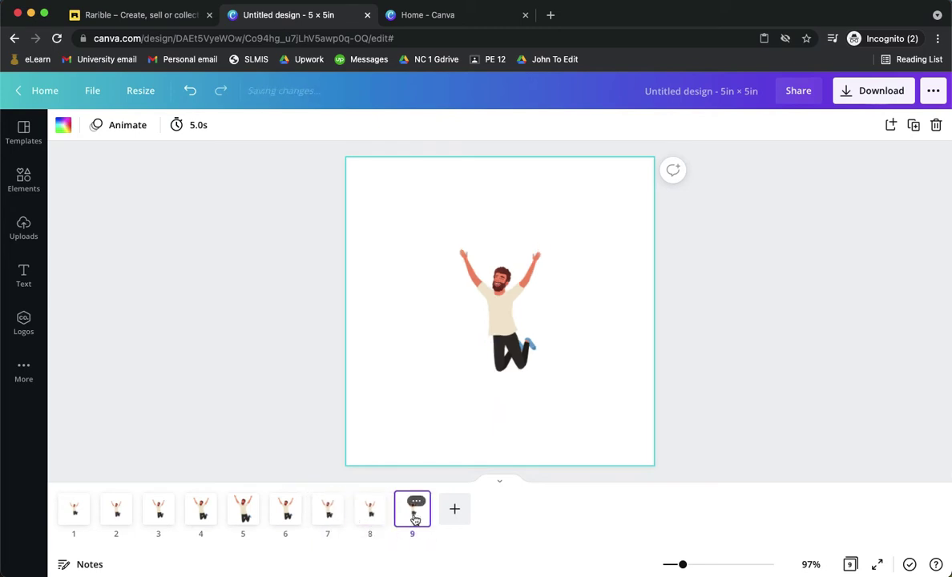
click(112, 400)
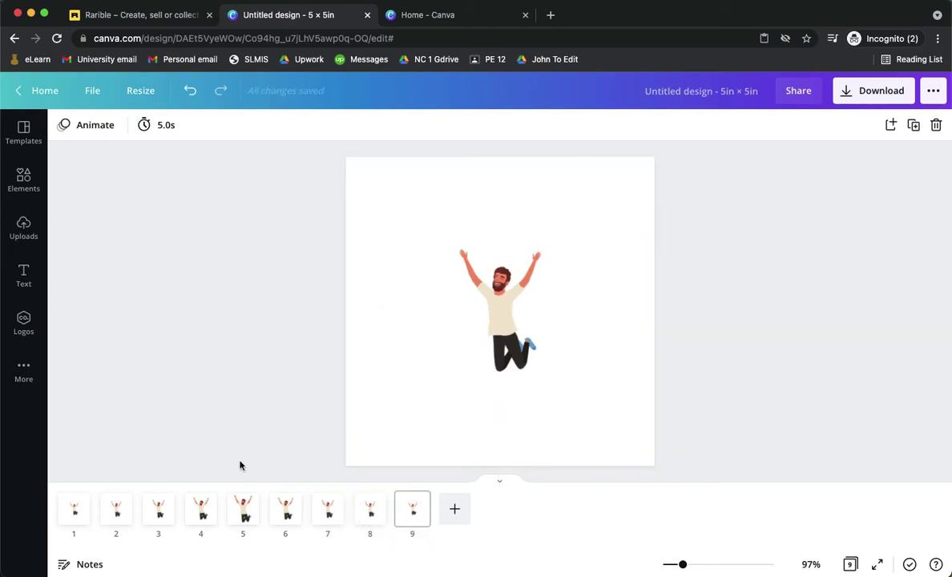
click(410, 516)
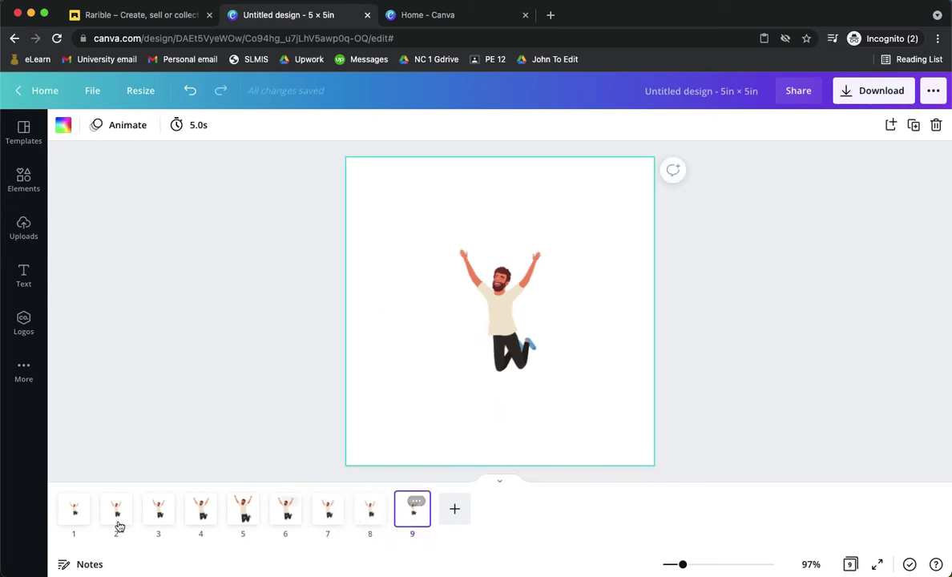
shift+click(76, 515)
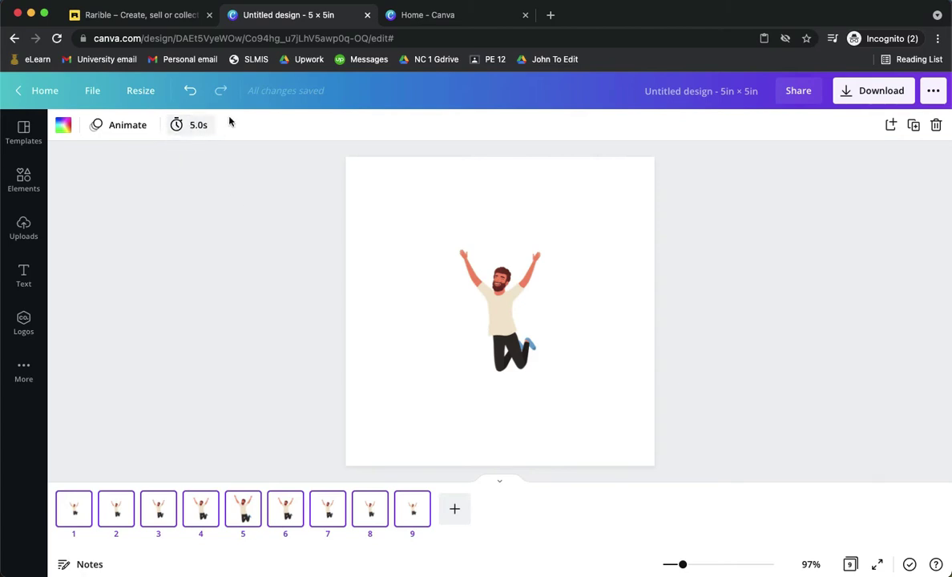
Enter 1 in the Timing field for all nine selected pages, replacing the 5.0s default
click(202, 126)
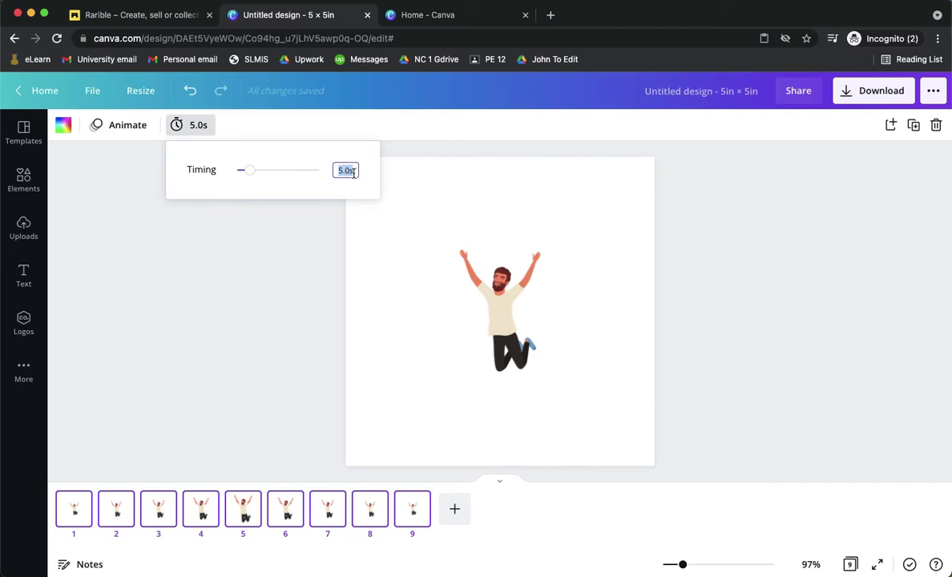
text(10)
key(Return)
click(350, 169)
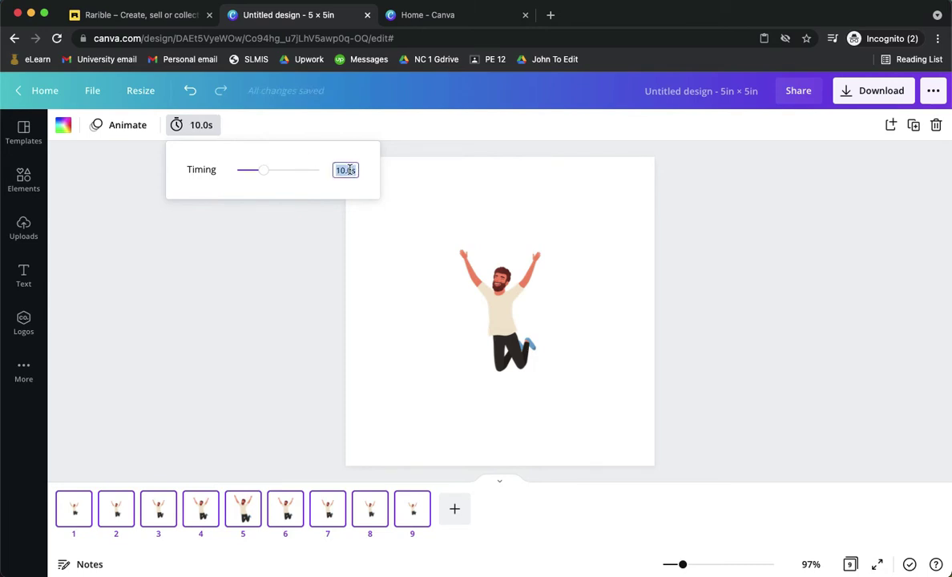
text(0.5)
key(super+a)
key(Return)
click(306, 278)
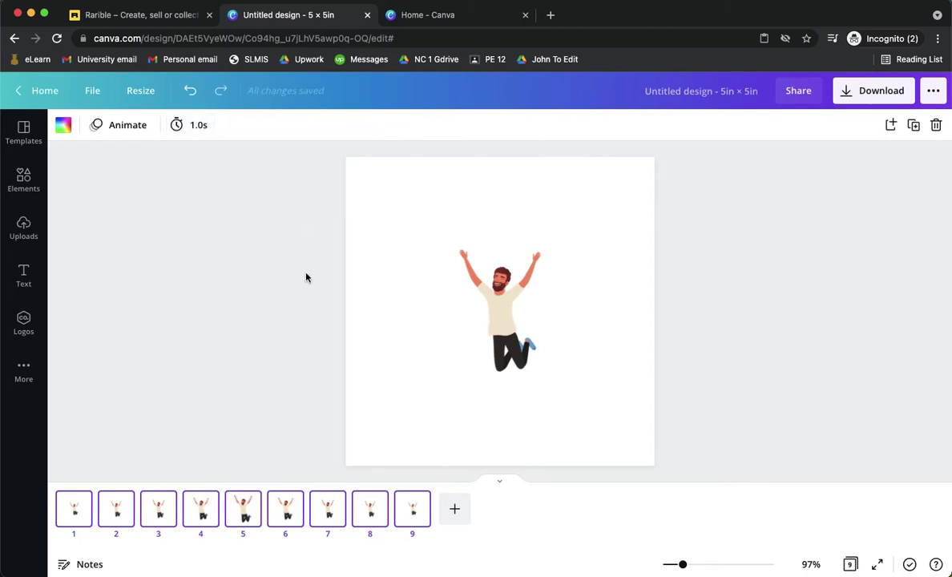
Download all nine pages as a GIF, then clear finished items from the downloads list
click(228, 359)
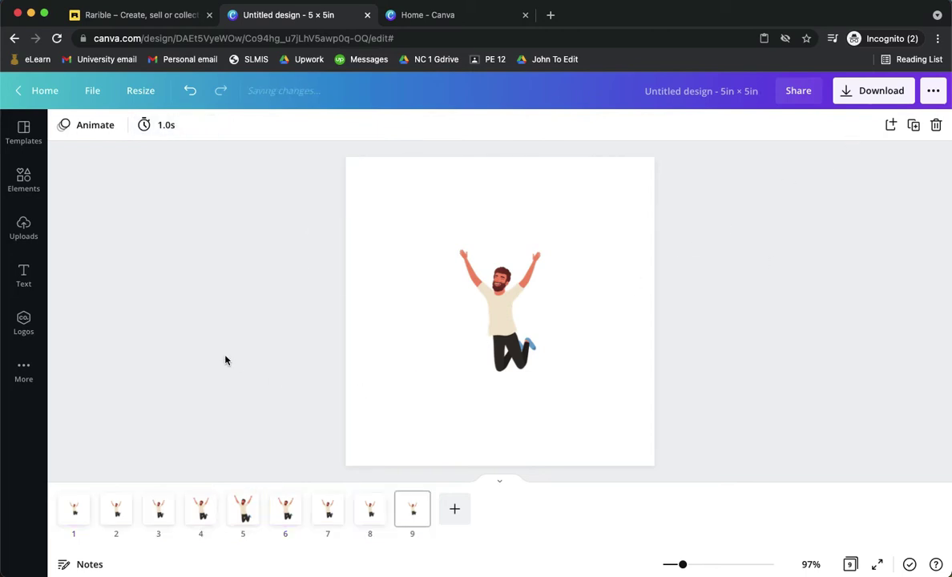
click(864, 98)
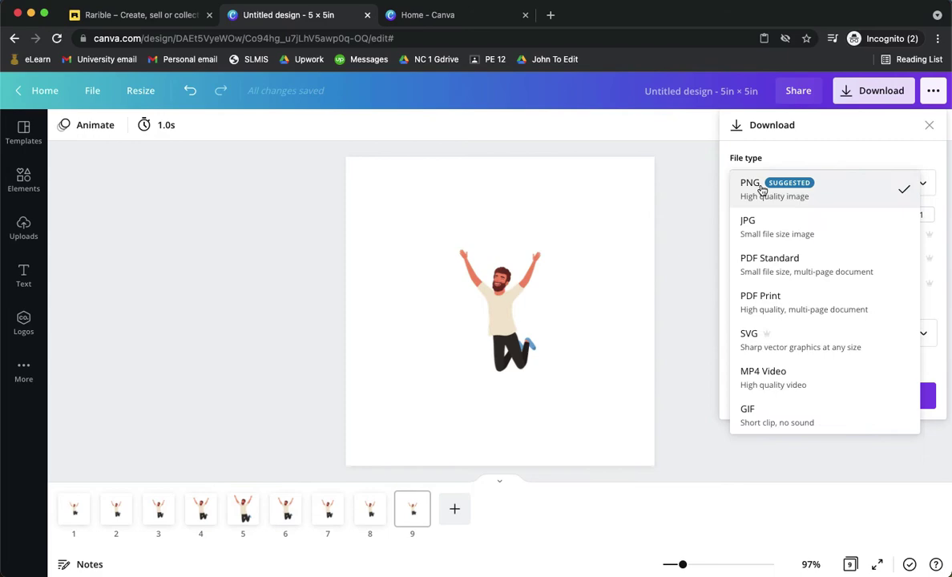
click(749, 181)
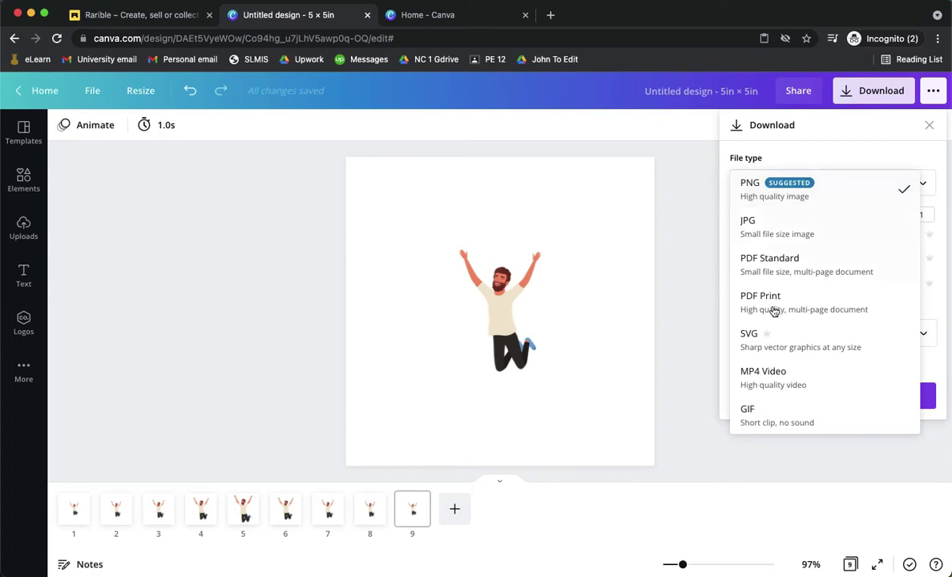
click(789, 421)
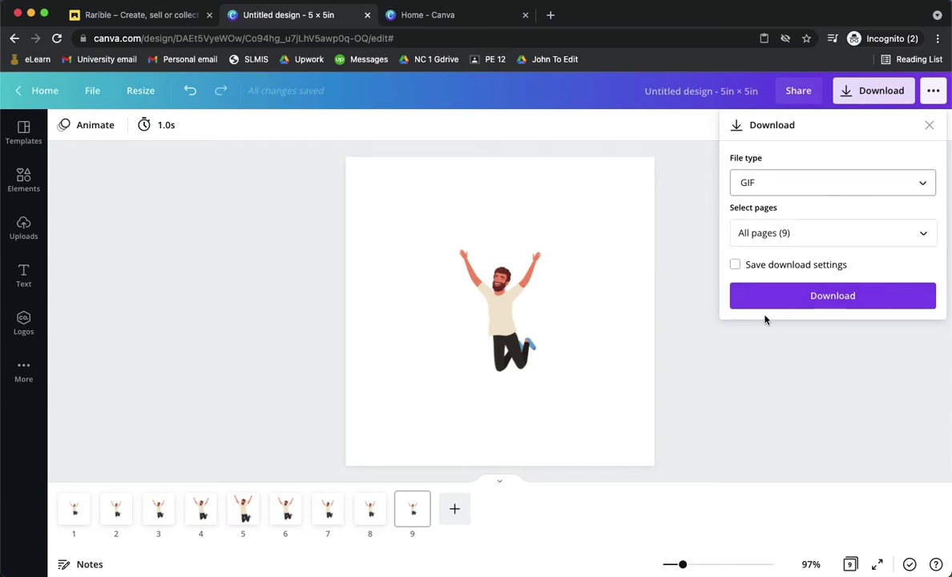
click(816, 297)
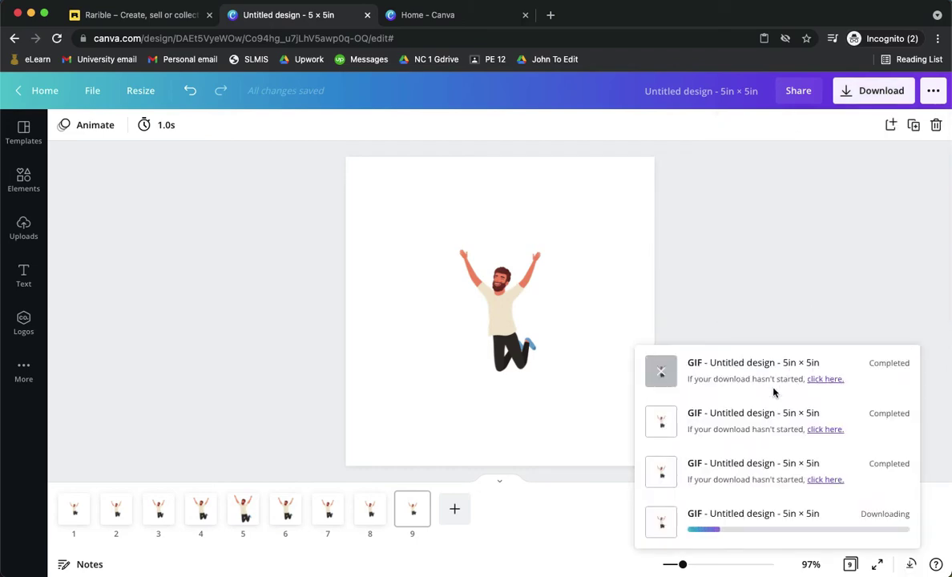
click(661, 371)
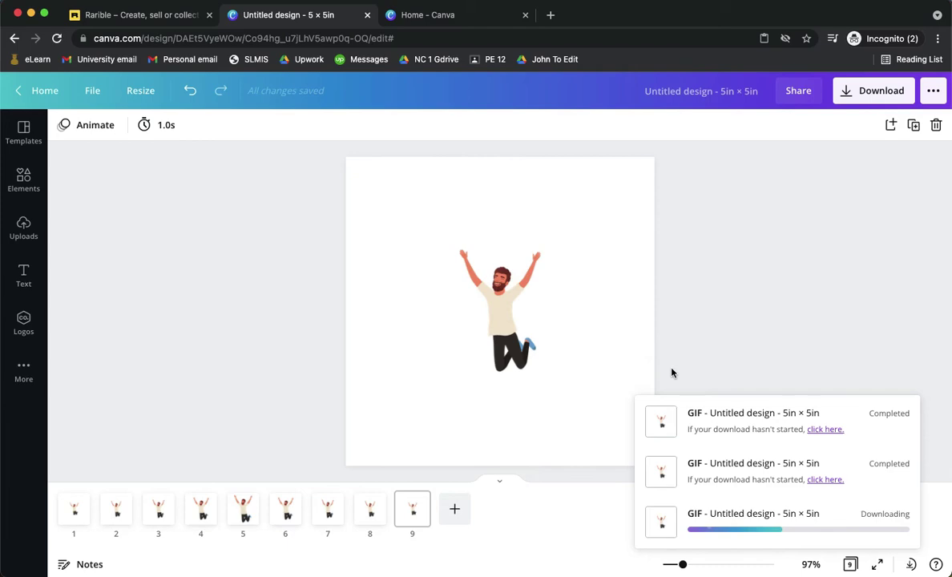
click(662, 421)
click(662, 472)
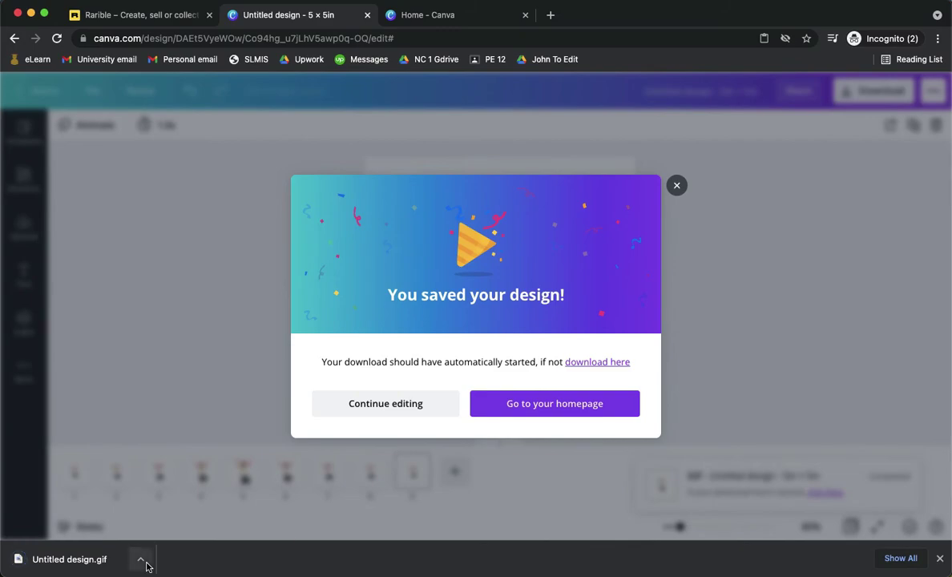
Reveal Untitled design.gif in Finder, move Finder to Desktop 2, and switch to the Rarible tab
click(141, 559)
click(210, 550)
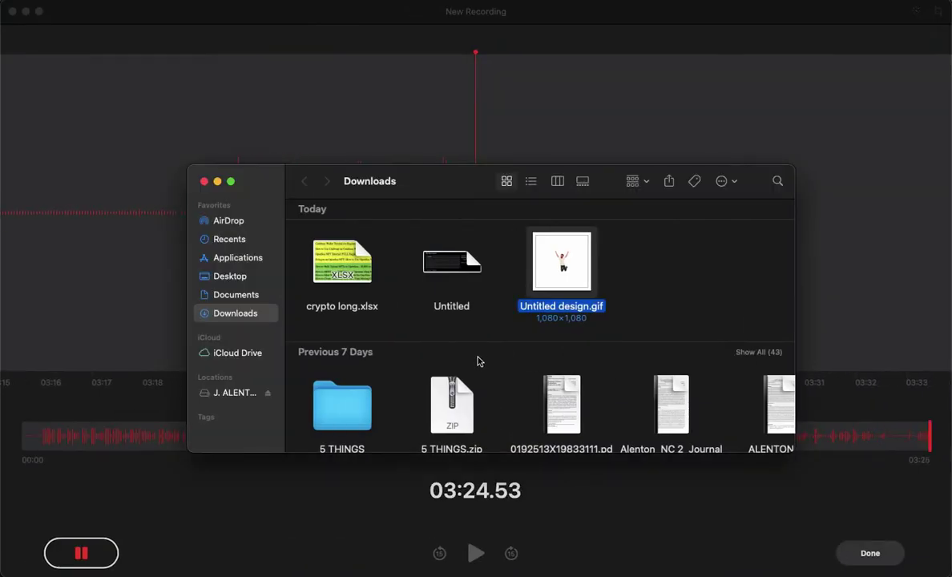
key(ctrl+Up)
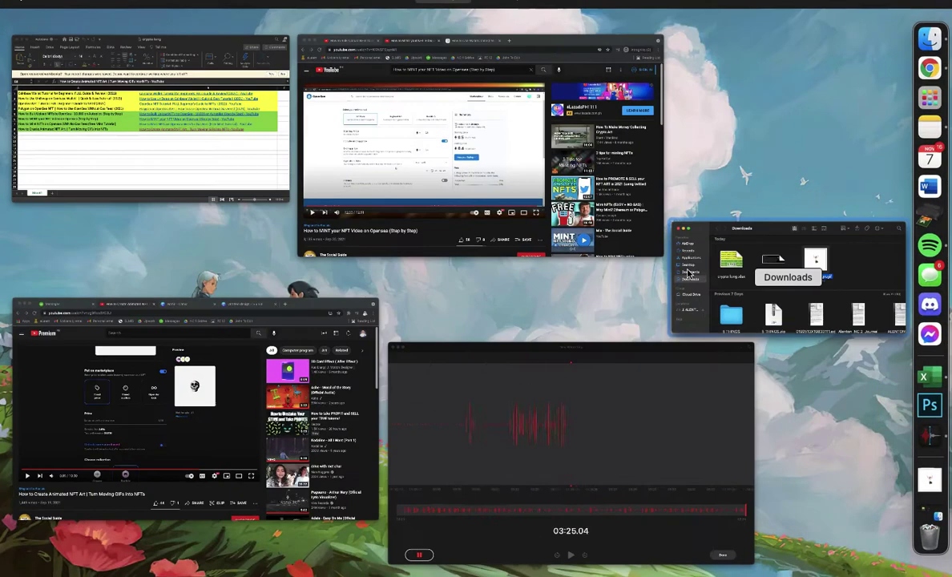
drag(687, 274, 533, 34)
click(533, 33)
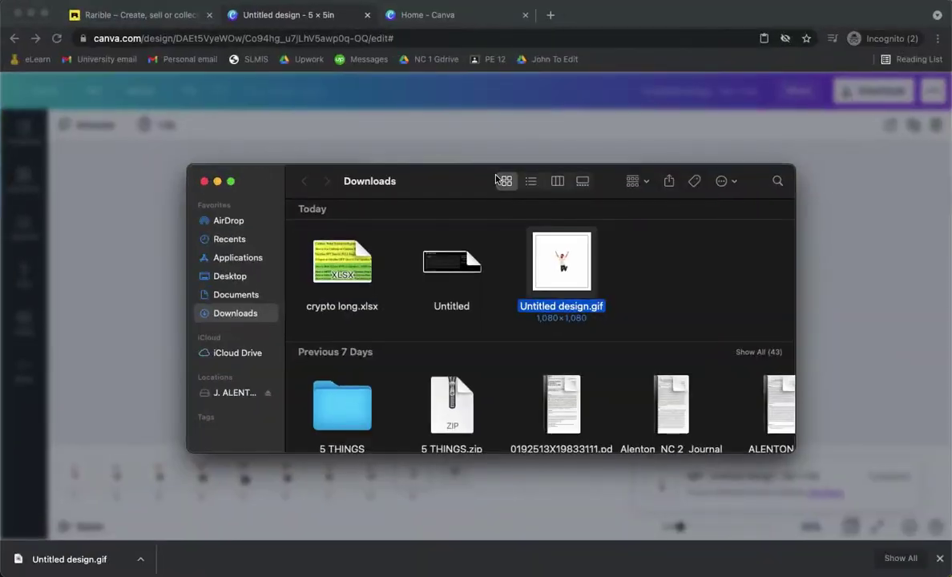
click(158, 18)
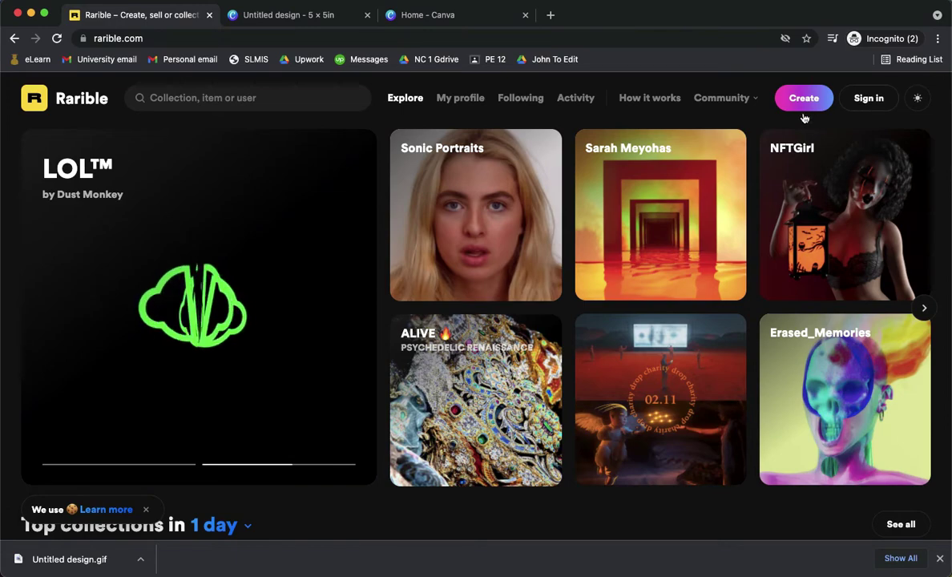
Open Rarible's sign-in page, show more wallet options, and choose the mobile wallet provider
click(868, 99)
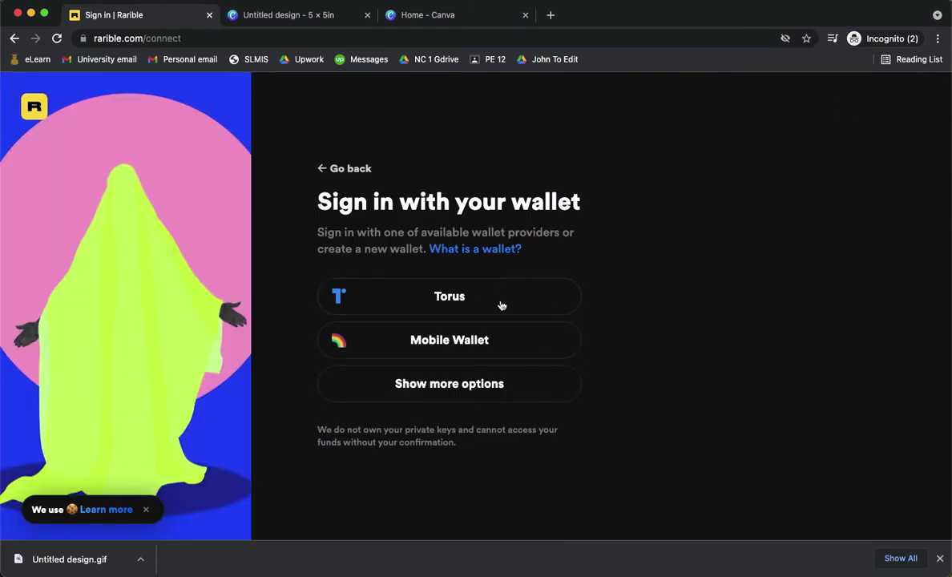
click(434, 396)
scroll(521, 427, down, 3)
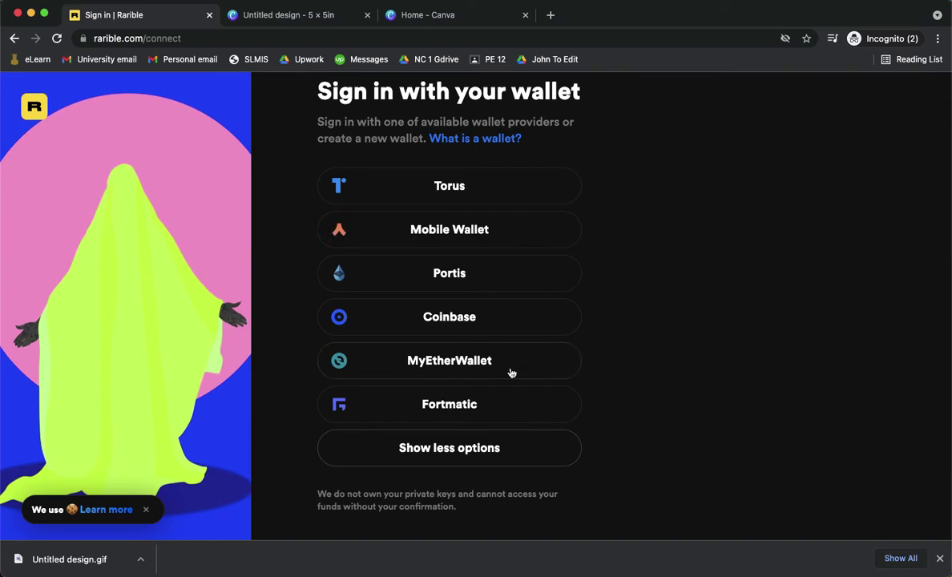
scroll(511, 373, up, 2)
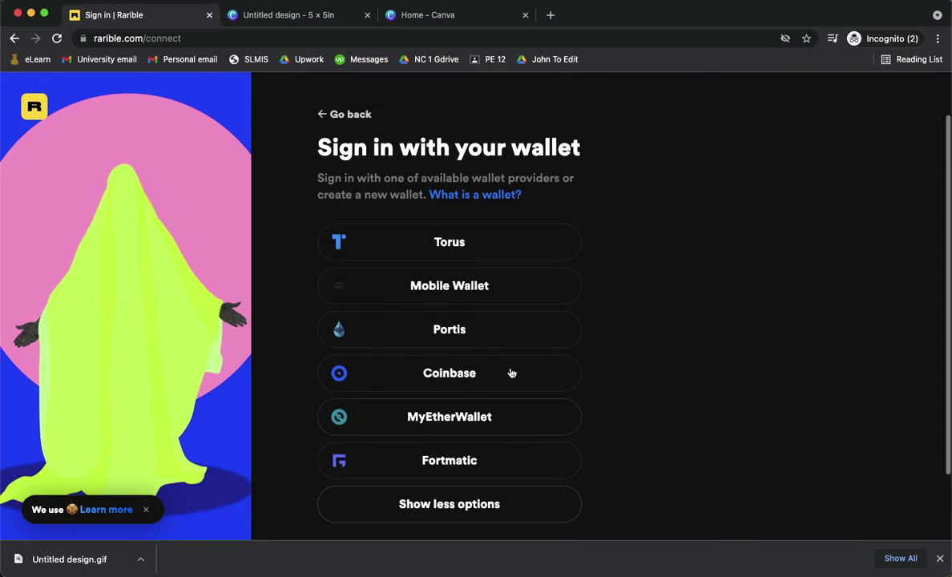
click(495, 284)
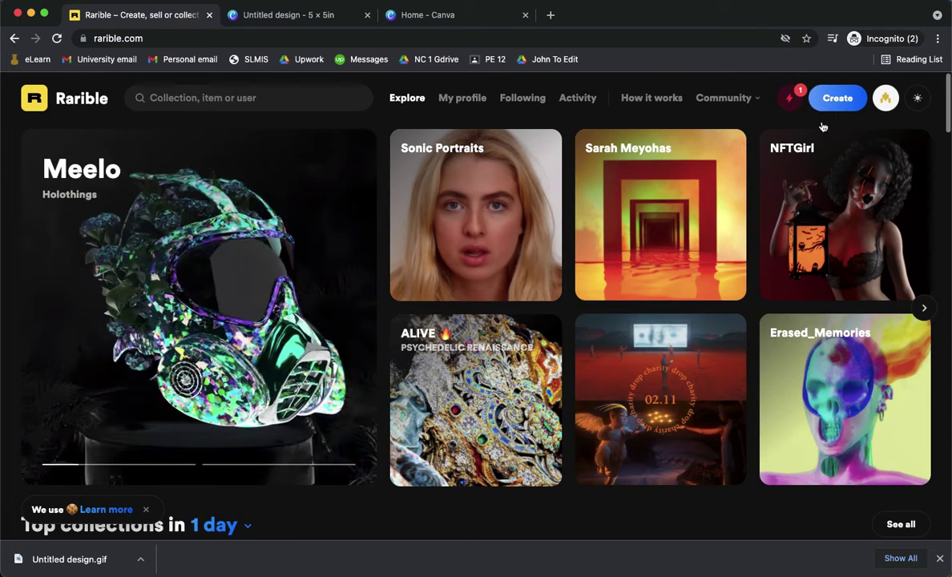
Start a Single collectible and drop Untitled design.gif from Downloads into the Upload file box
click(833, 99)
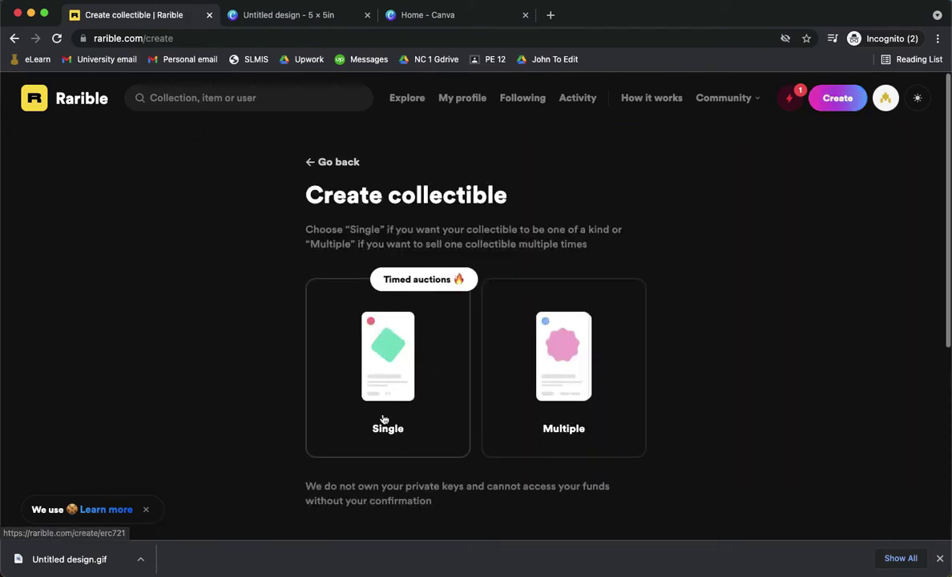
click(389, 388)
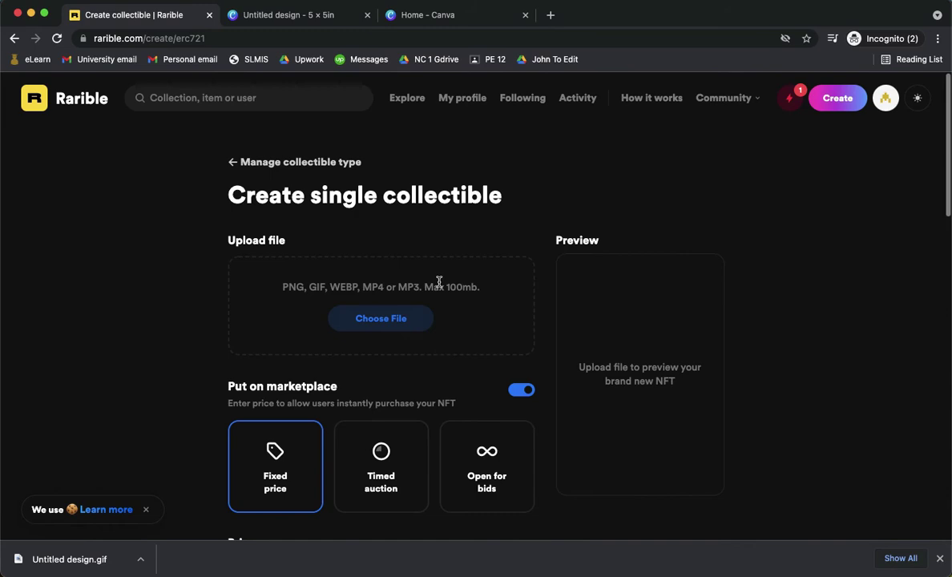
scroll(442, 273, down, 1)
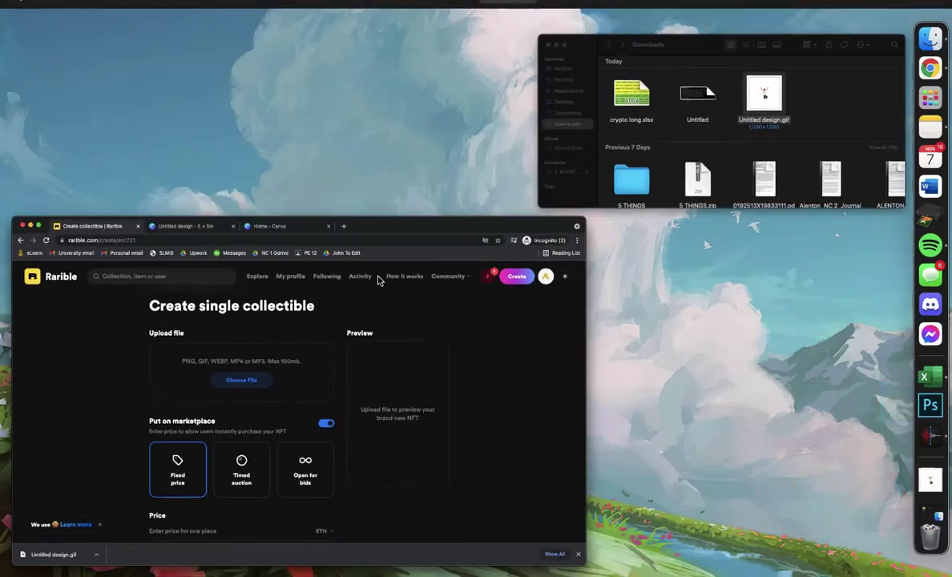
drag(951, 0, 619, 191)
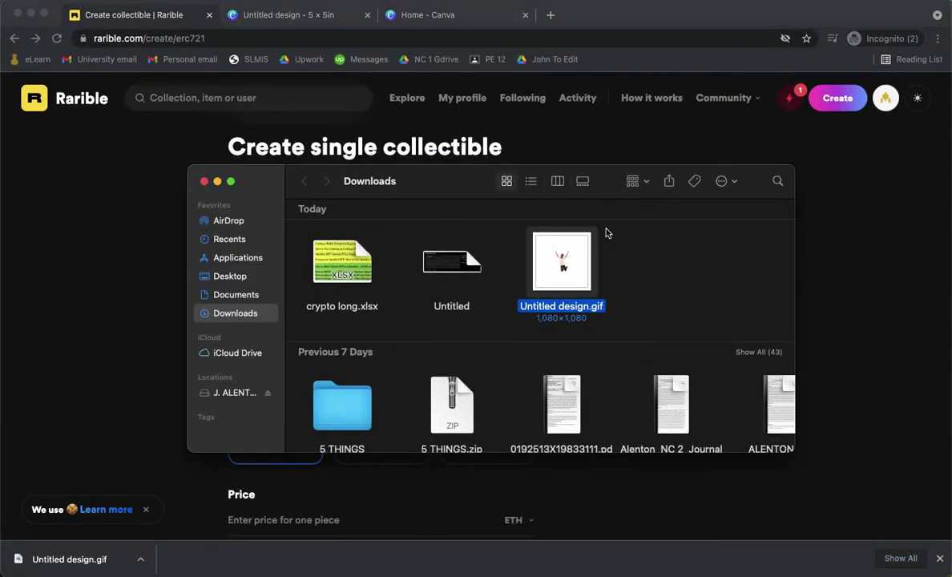
drag(568, 265, 361, 272)
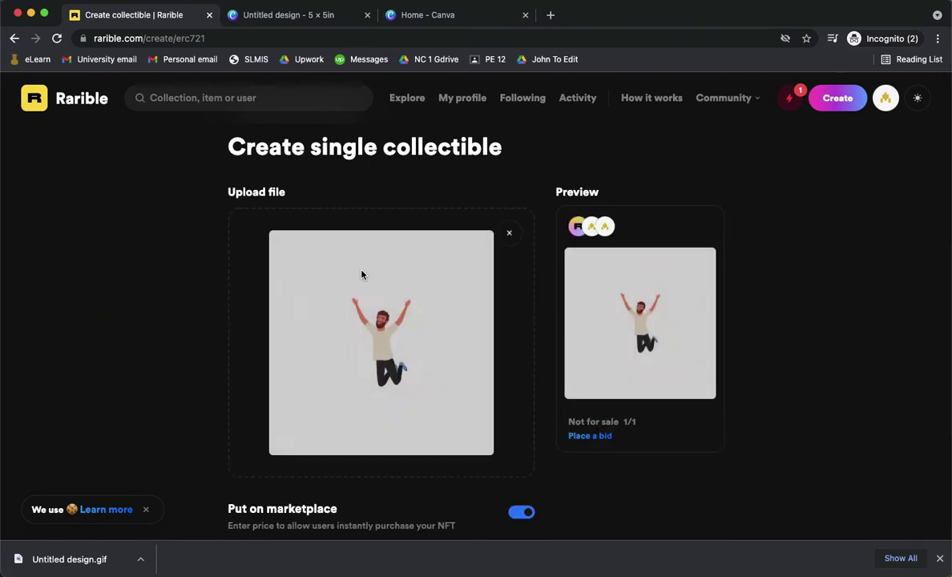
Under Put on marketplace, choose Open for bids instead of Fixed price
scroll(361, 272, down, 1)
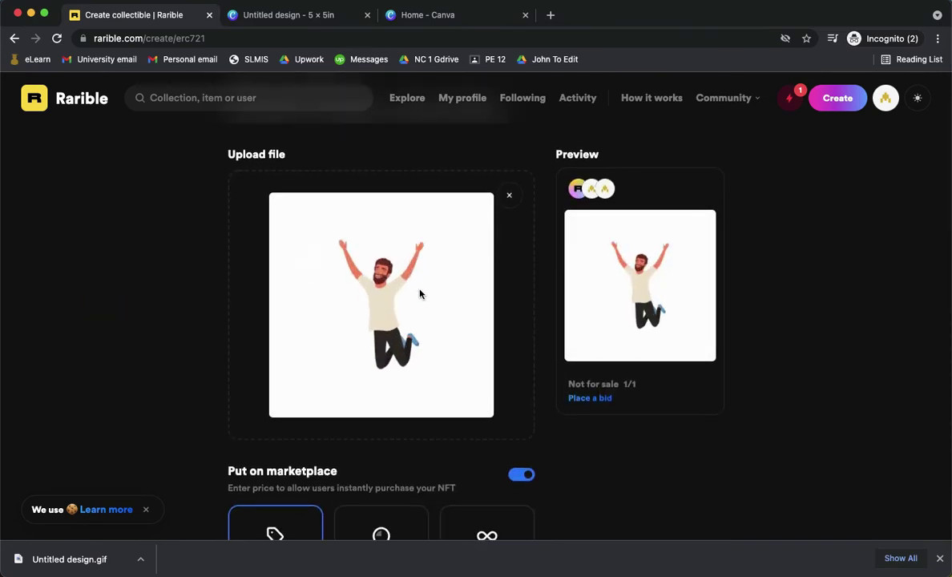
scroll(419, 294, down, 1)
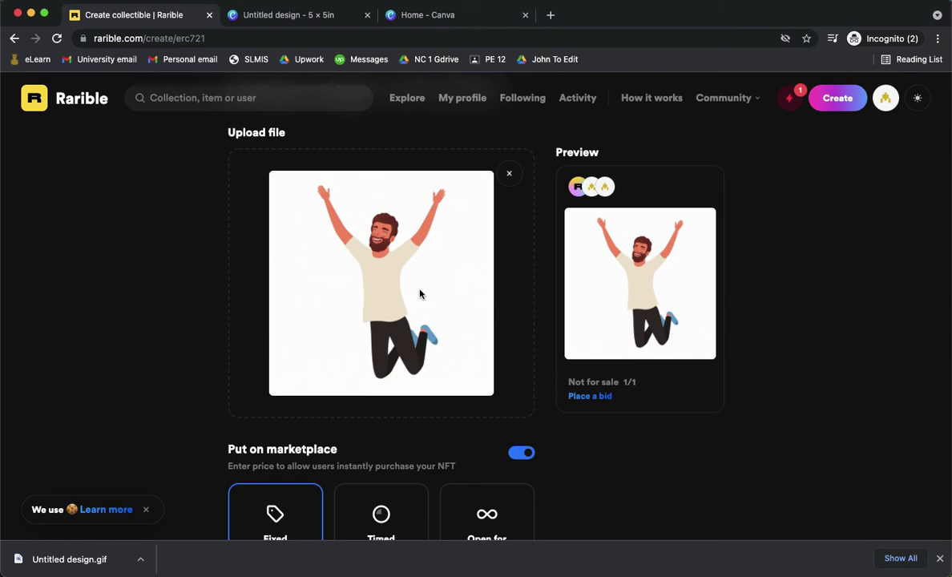
scroll(393, 289, down, 5)
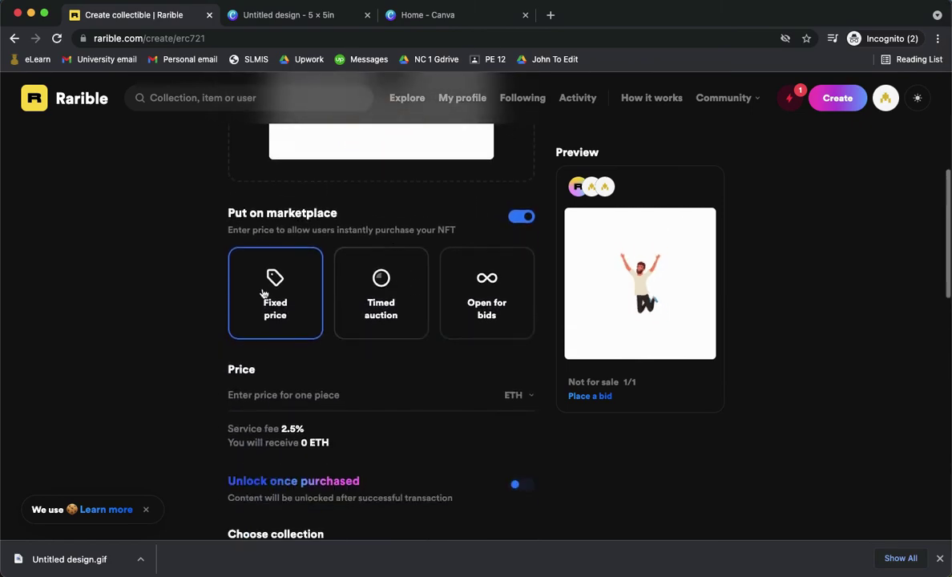
scroll(375, 298, down, 1)
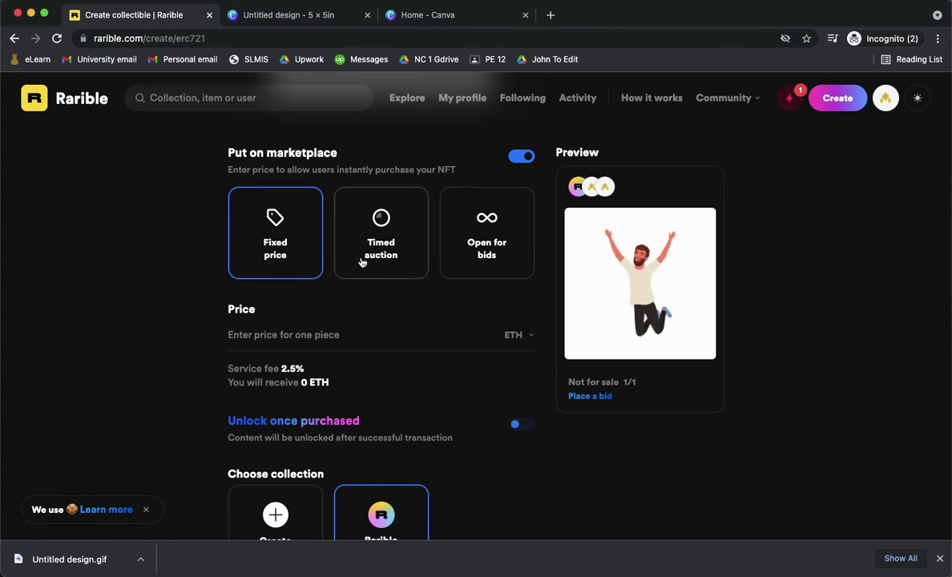
click(506, 267)
scroll(506, 264, down, 2)
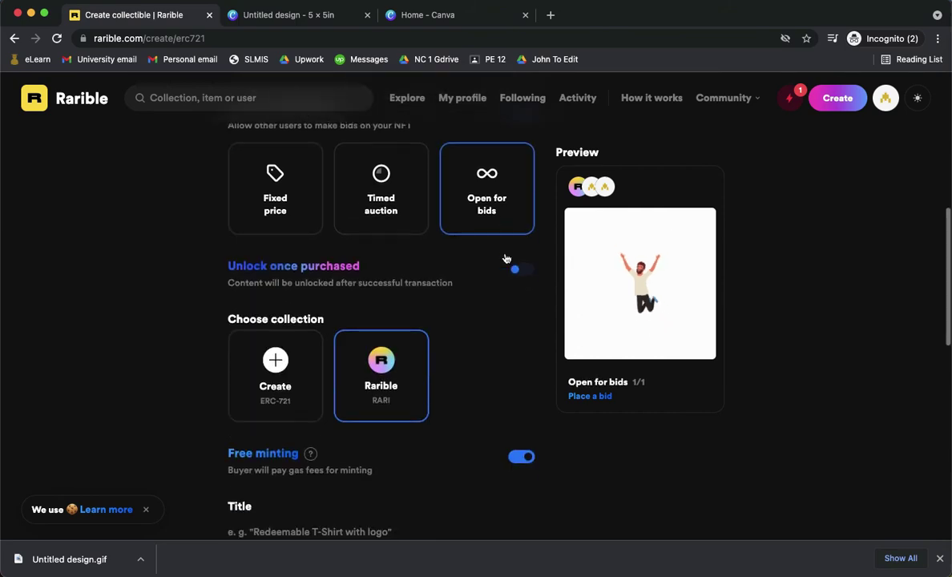
scroll(473, 175, down, 2)
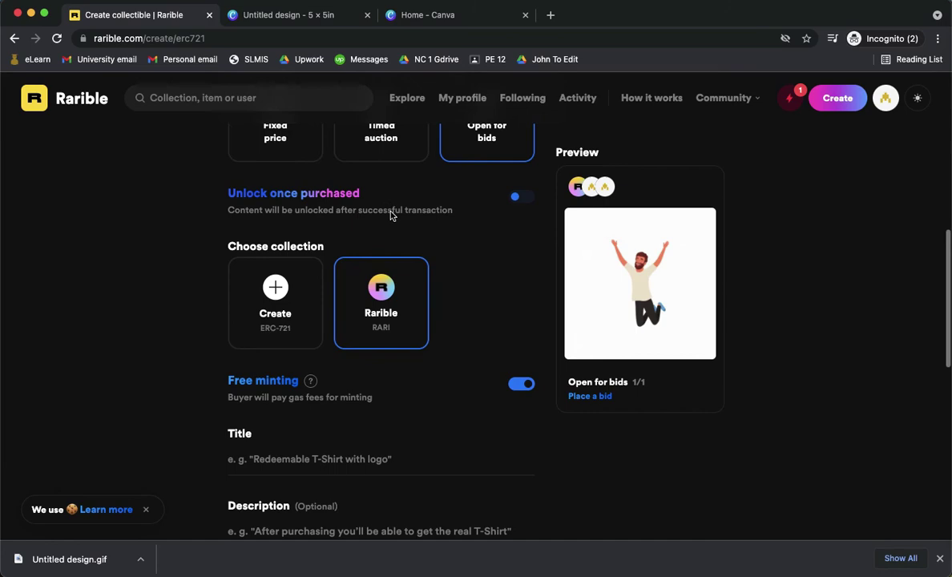
scroll(391, 210, up, 1)
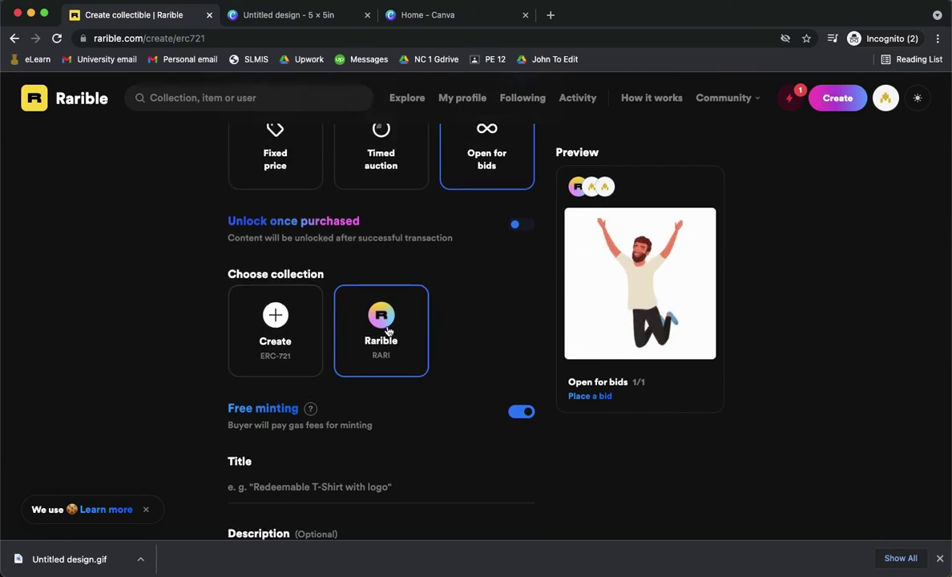
scroll(388, 332, down, 4)
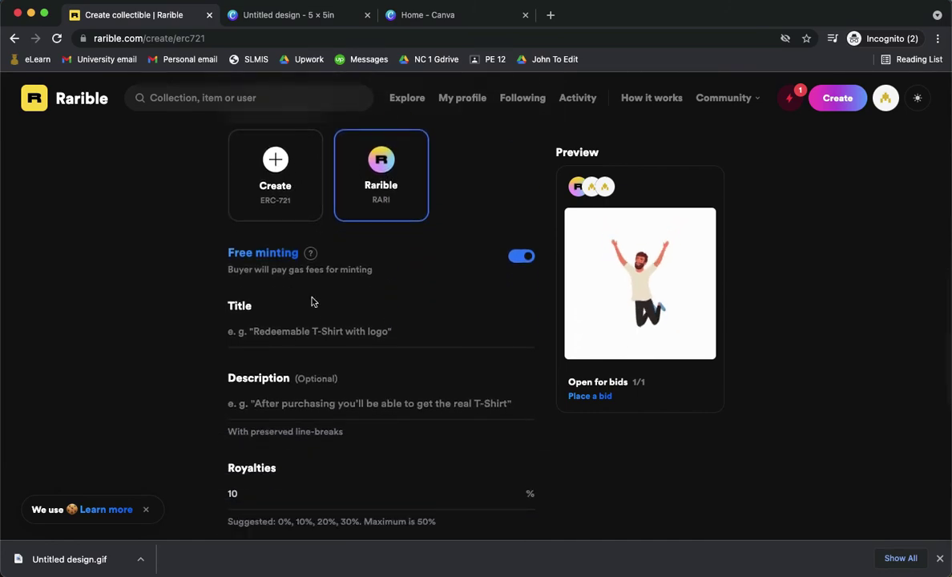
Title the NFT 'Jumping Man' with the description 'Hello, this is my first animated NFT'
click(310, 332)
text(Jum)
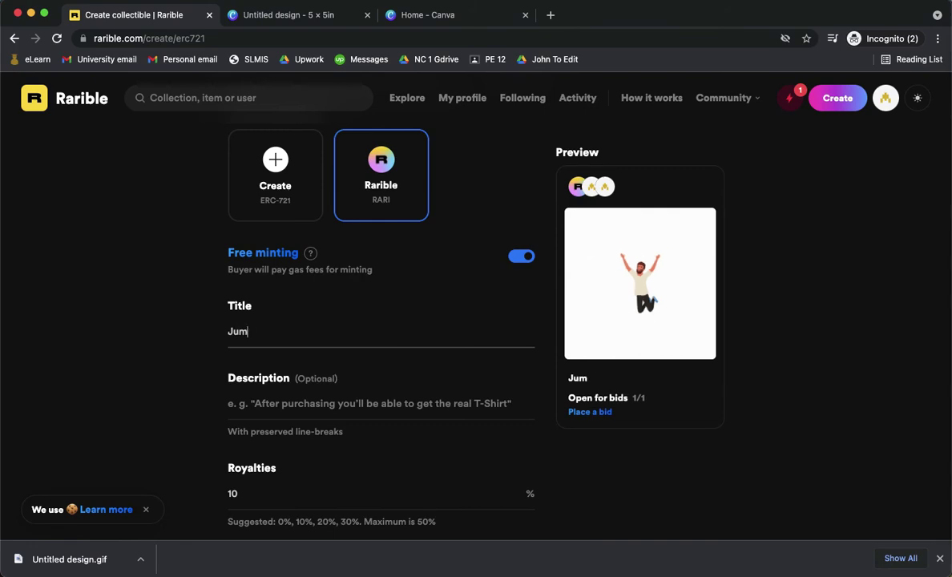
text(ping )
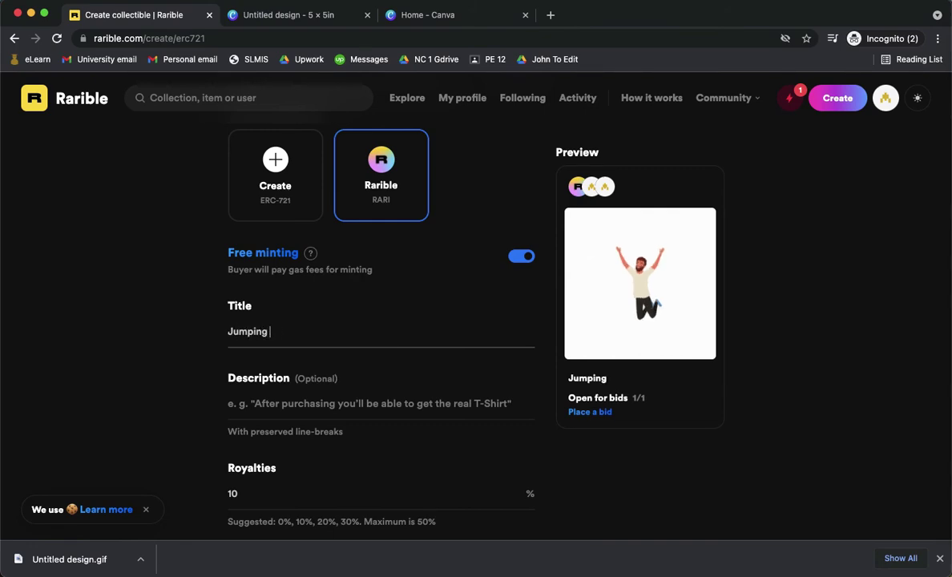
text(Man)
scroll(281, 343, down, 3)
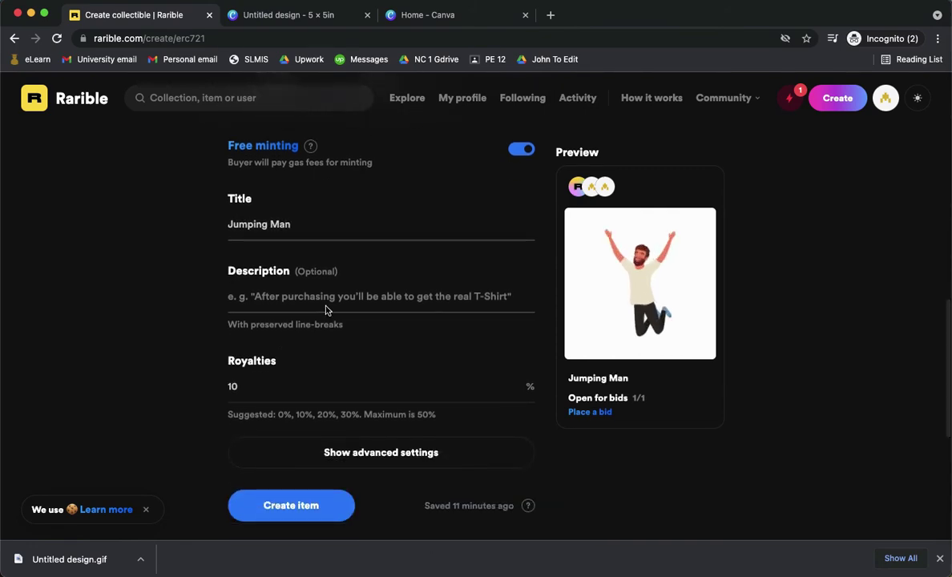
click(360, 298)
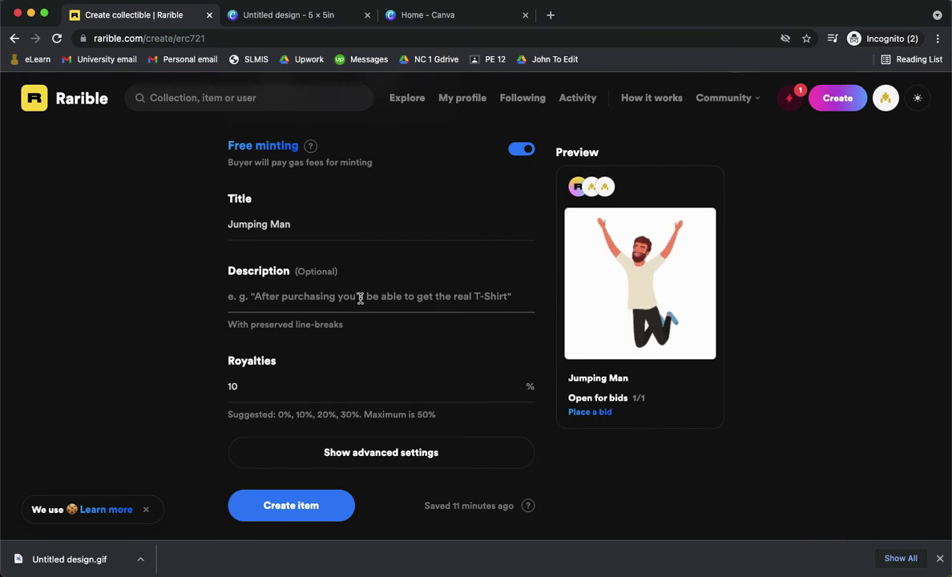
text(Hello)
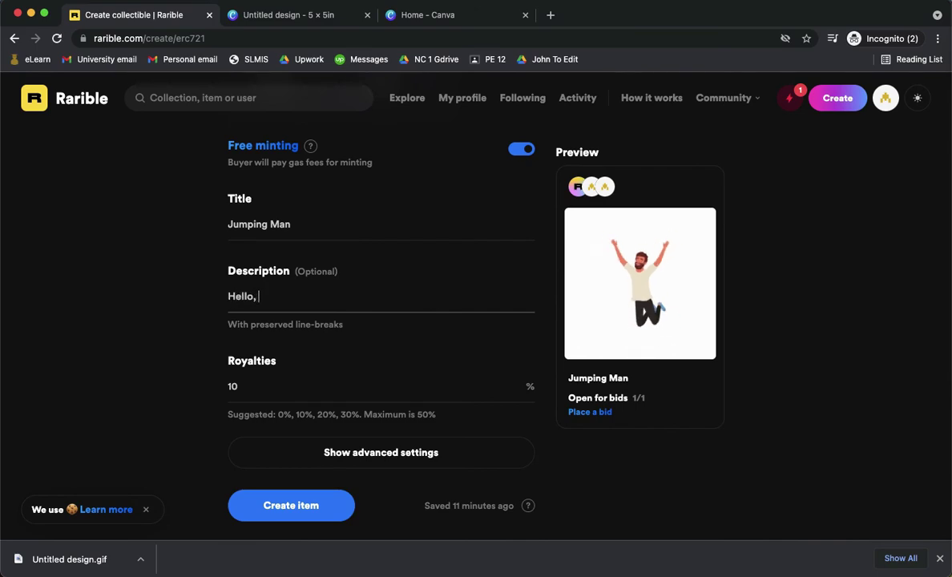
text(, this i)
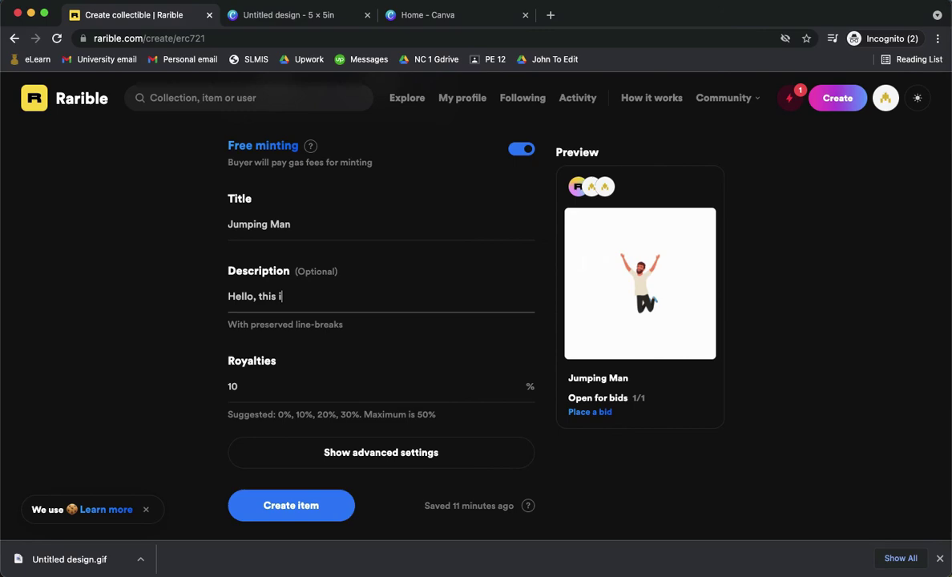
text(s my first a)
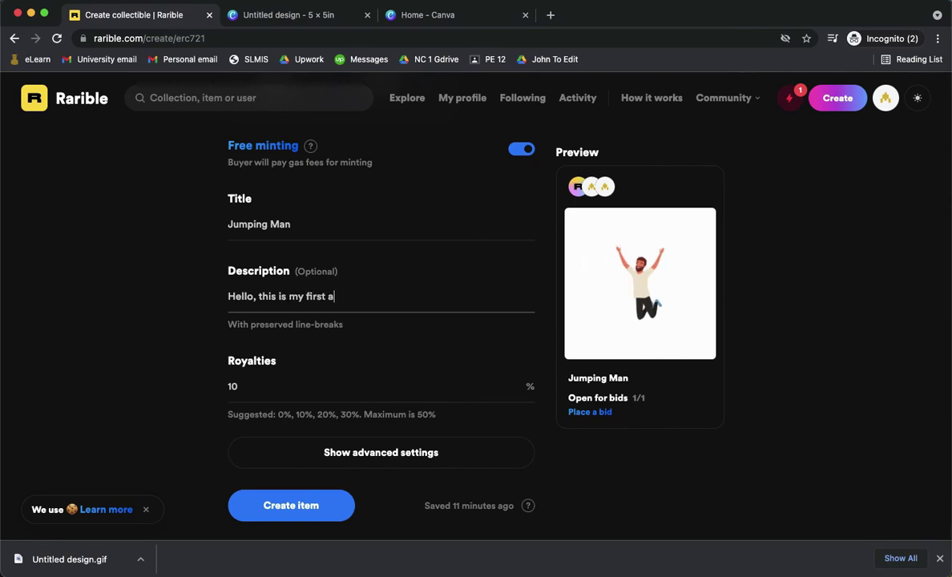
text(nimated N)
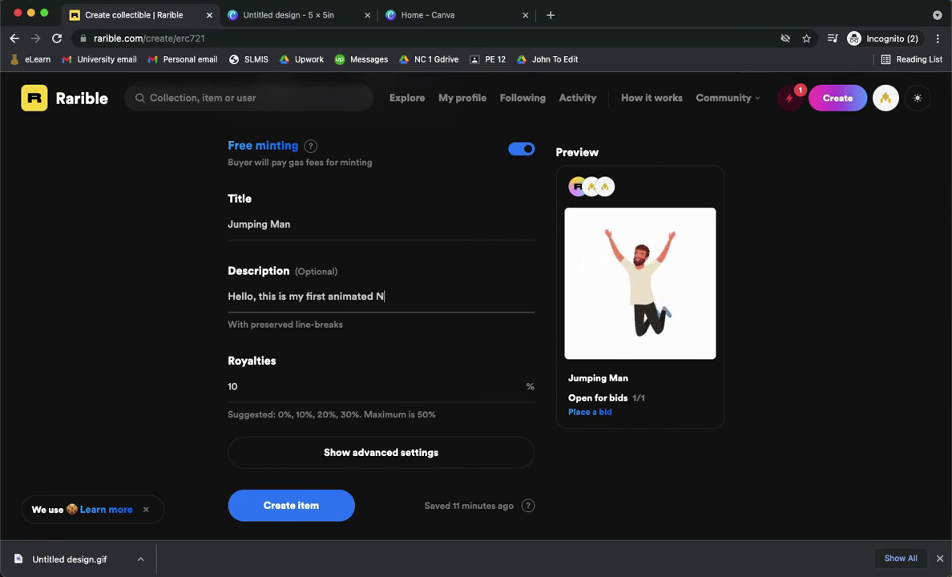
text(FT)
Keep royalties at 10% and reveal the advanced property and alternative text settings
scroll(283, 258, down, 2)
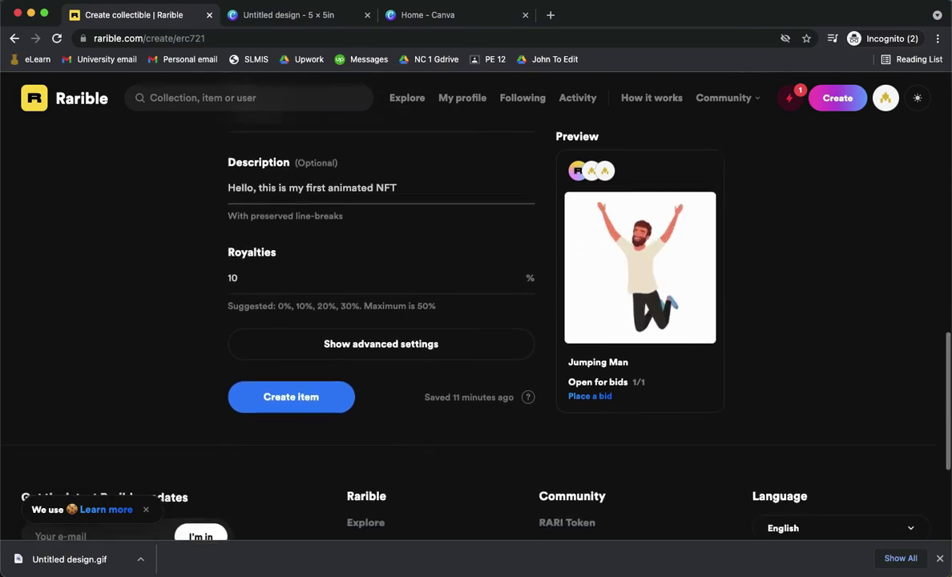
click(282, 258)
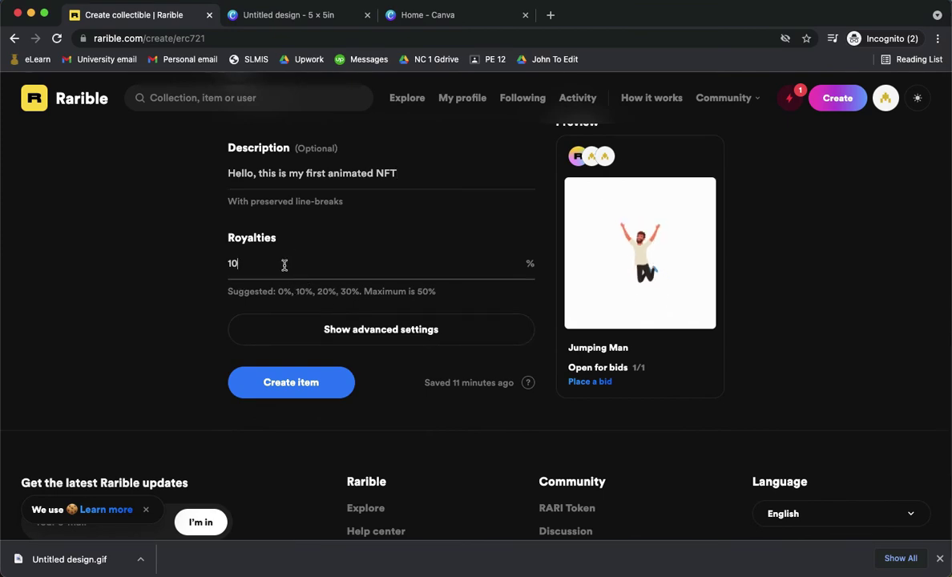
scroll(298, 271, up, 1)
scroll(297, 273, down, 2)
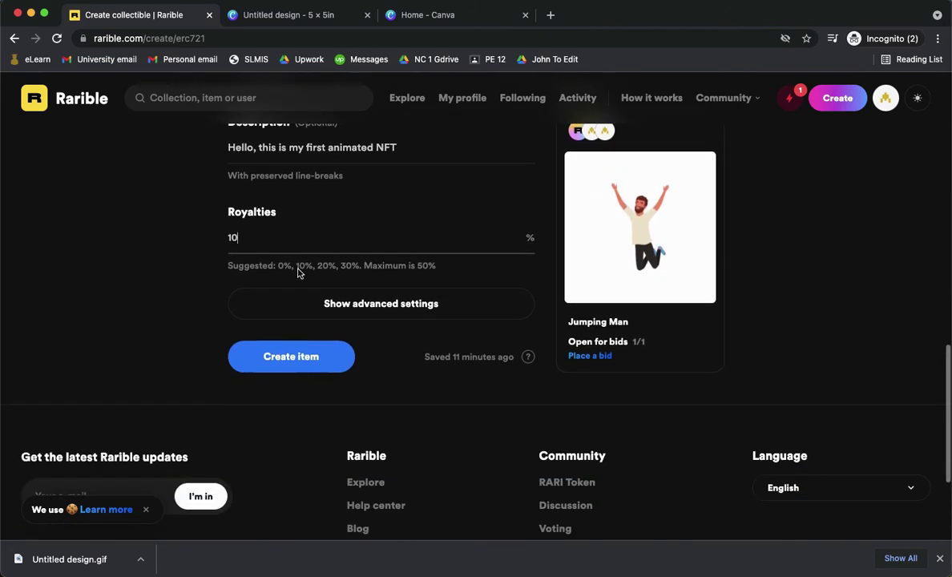
scroll(377, 312, up, 1)
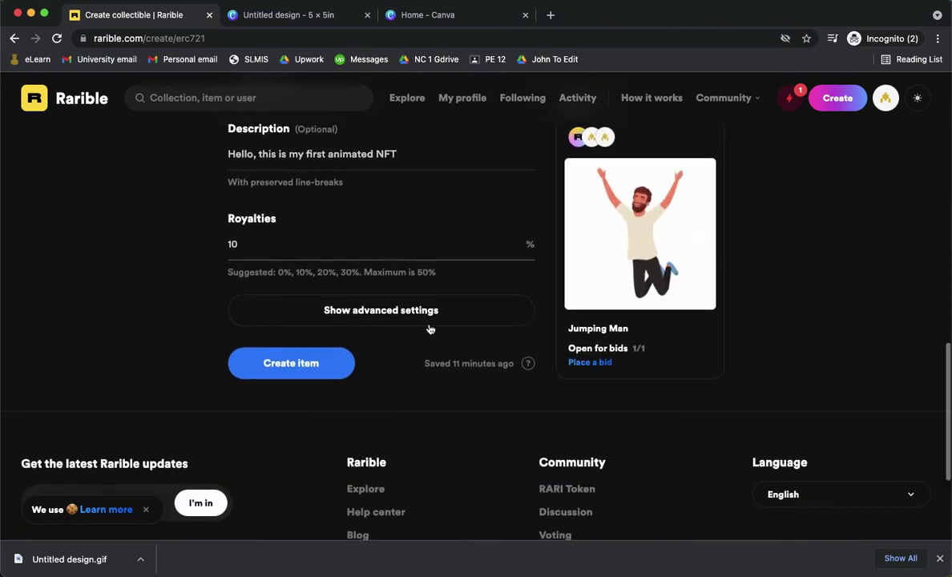
click(376, 311)
scroll(378, 313, down, 2)
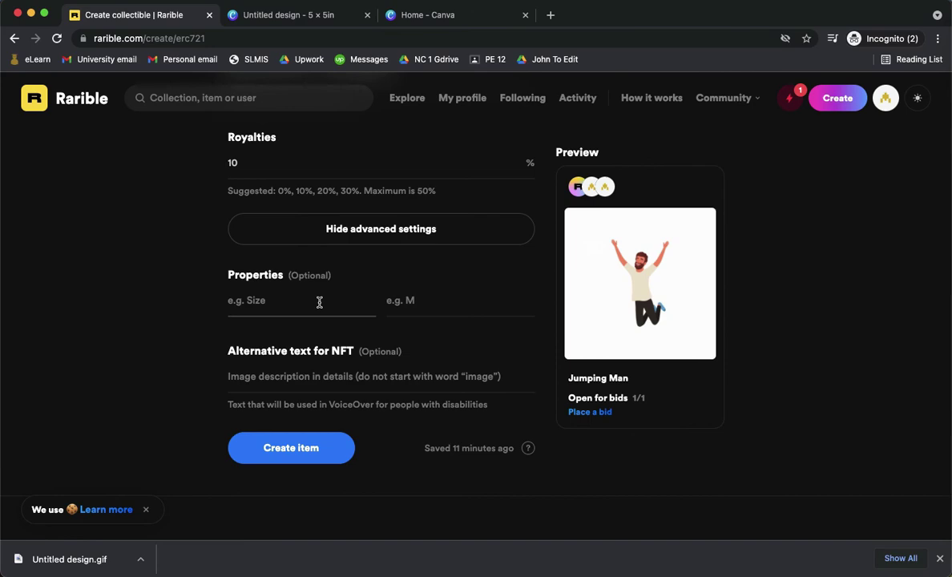
click(293, 310)
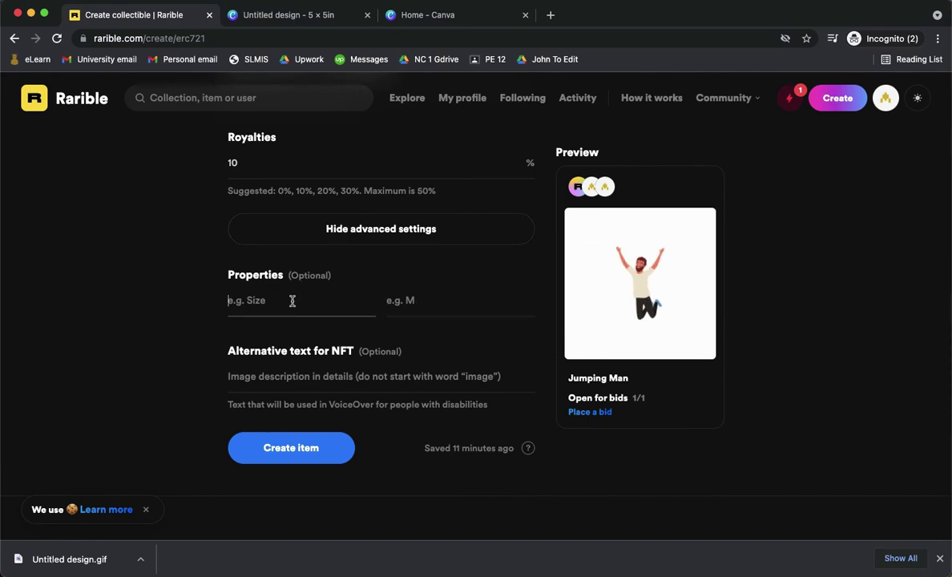
scroll(293, 301, down, 2)
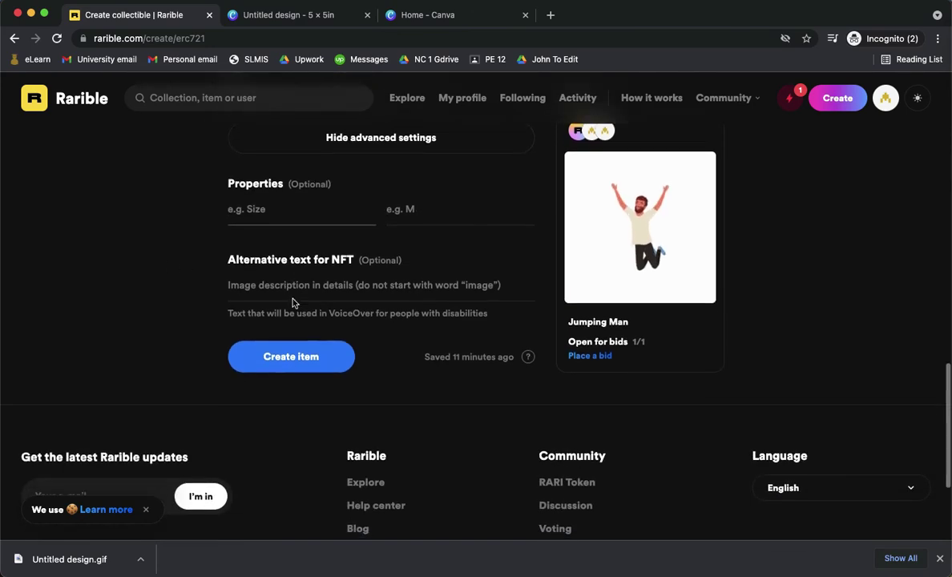
Create the Jumping Man NFT item in Rarible
click(325, 357)
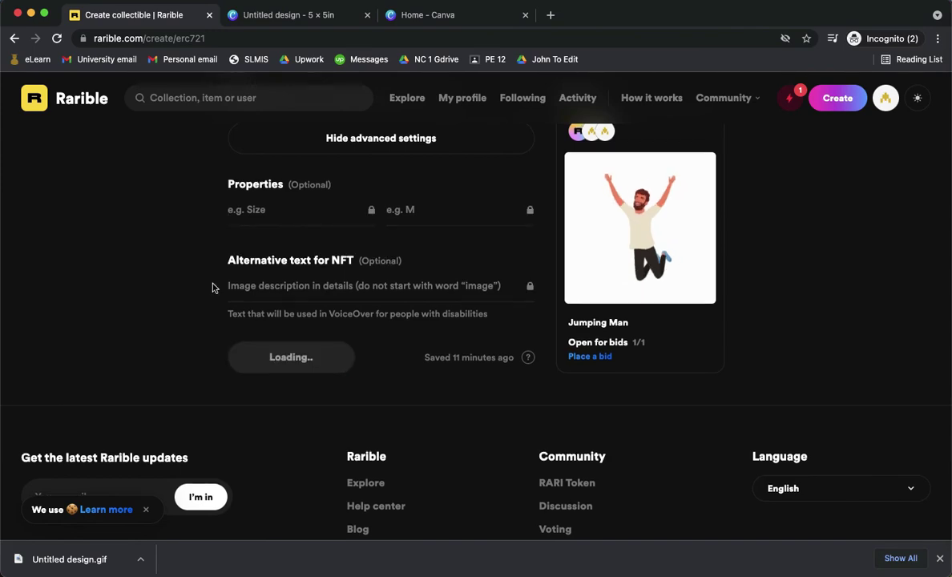